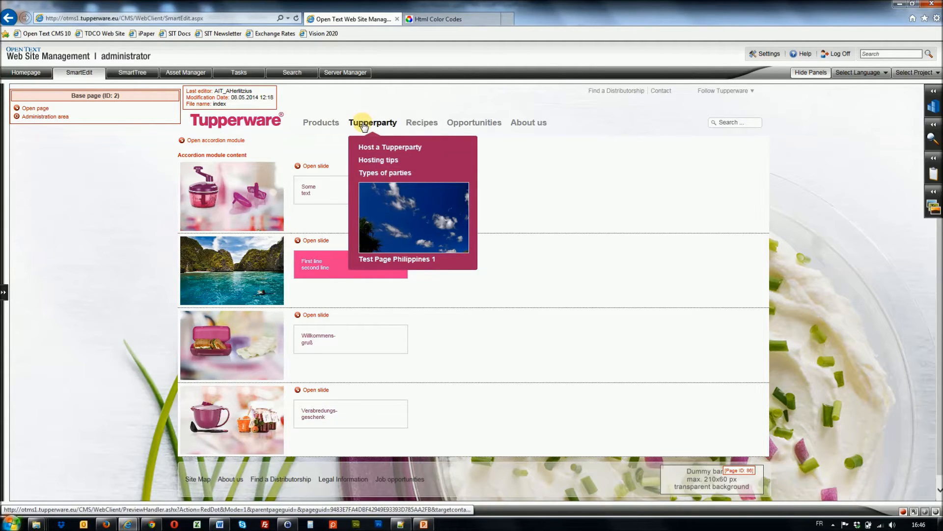
# Open Test Page Philippines 1 for editing and check its entry in the Tupperparty navigation.
pyautogui.click(391, 233)
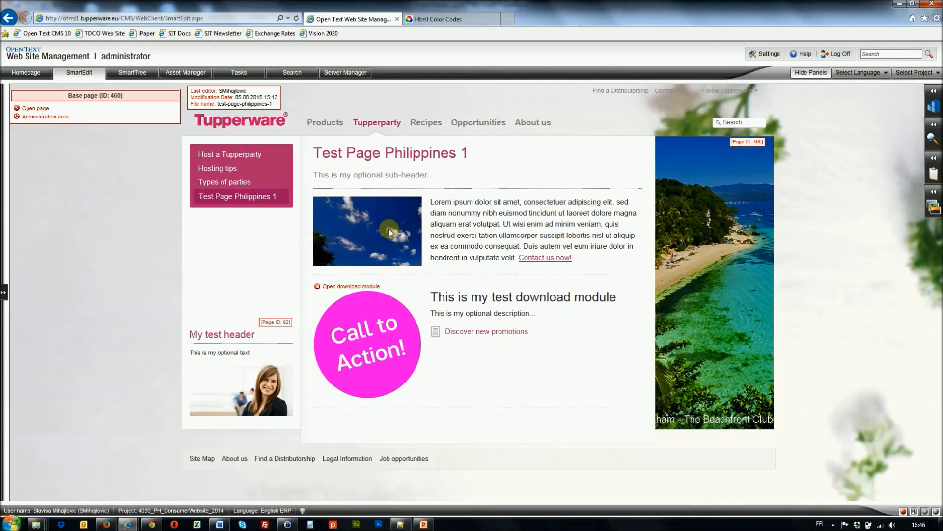
pyautogui.click(17, 109)
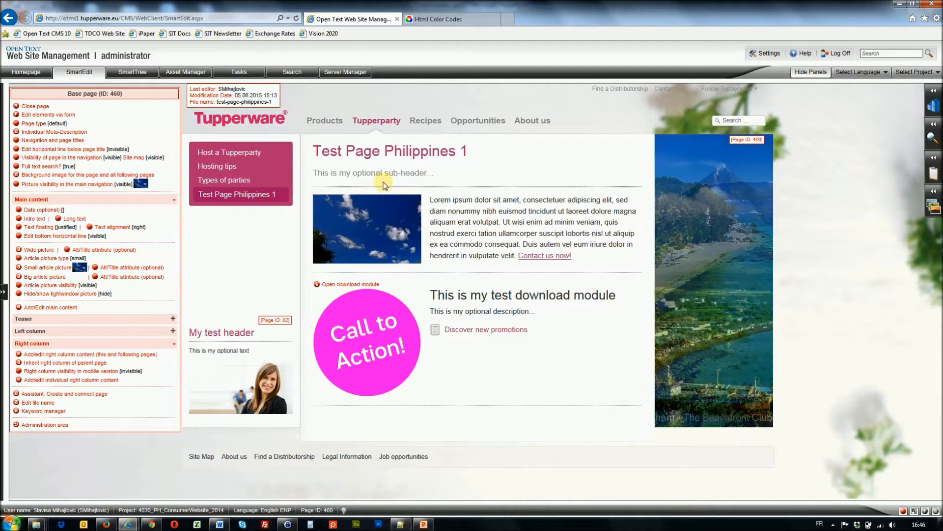
pyautogui.moveTo(369, 119)
# Set the picture visibility in the main navigation to invisible for Test Page Philippines 1.
pyautogui.moveTo(23, 185); pyautogui.dragTo(32, 185)
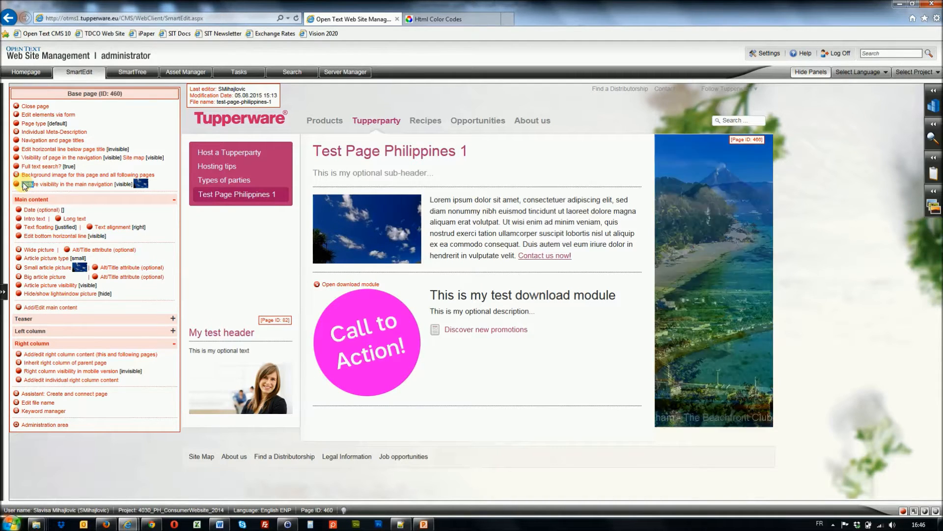
pyautogui.click(17, 184)
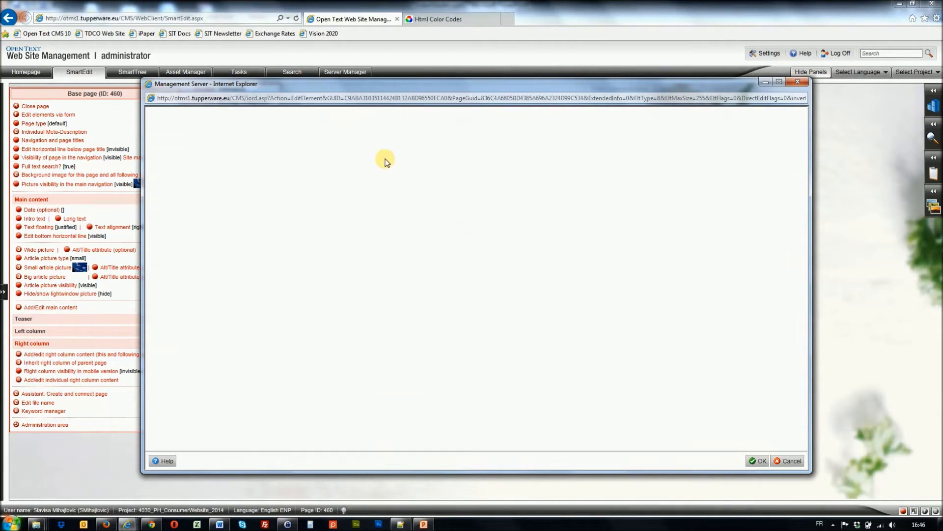
pyautogui.click(347, 156)
pyautogui.click(348, 148)
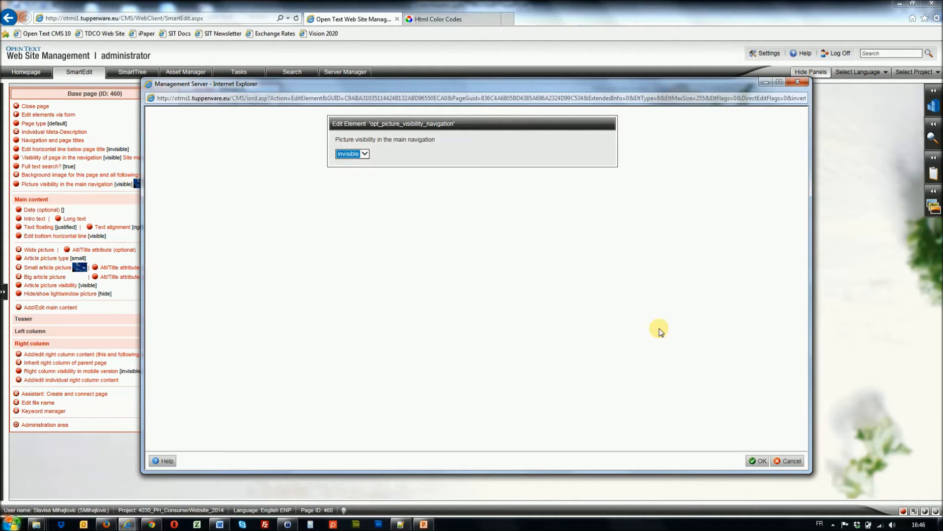
pyautogui.click(758, 461)
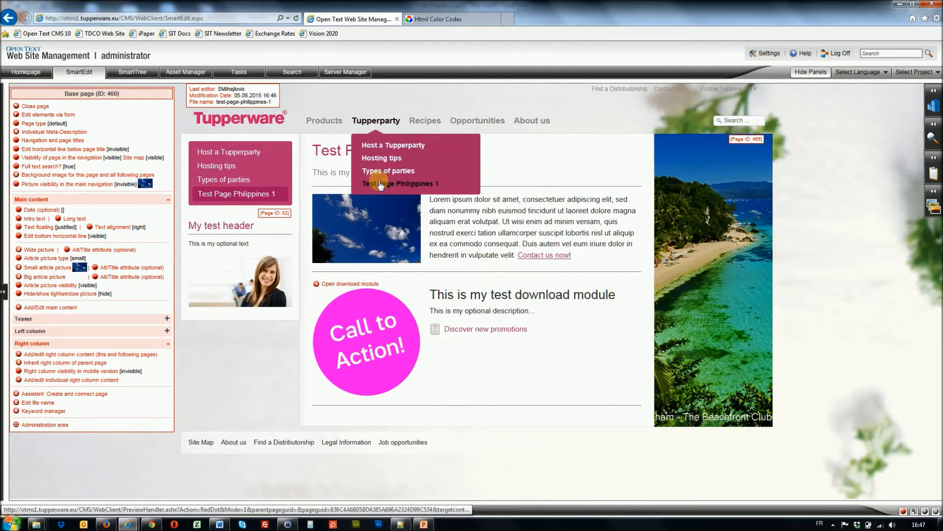
# Set the picture visibility in the main navigation back to visible for Test Page Philippines 1.
pyautogui.click(18, 185)
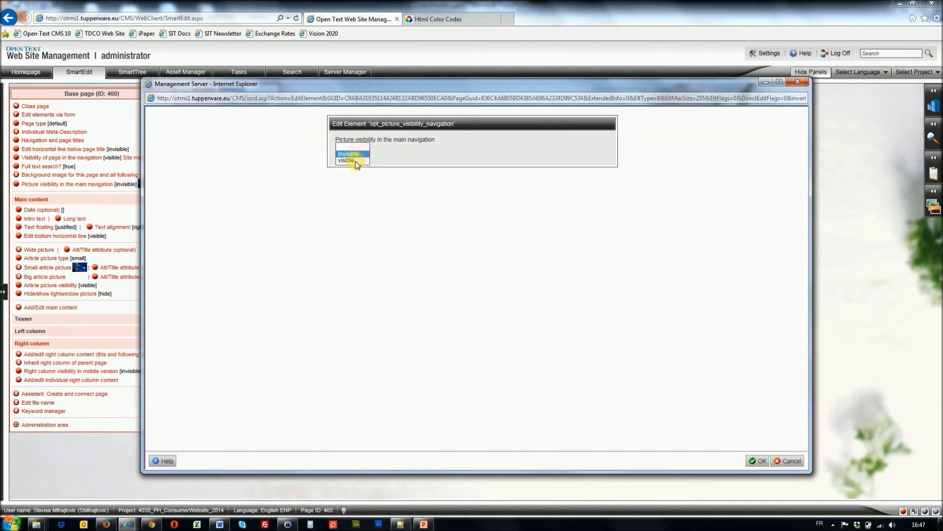
pyautogui.click(355, 161)
pyautogui.click(757, 461)
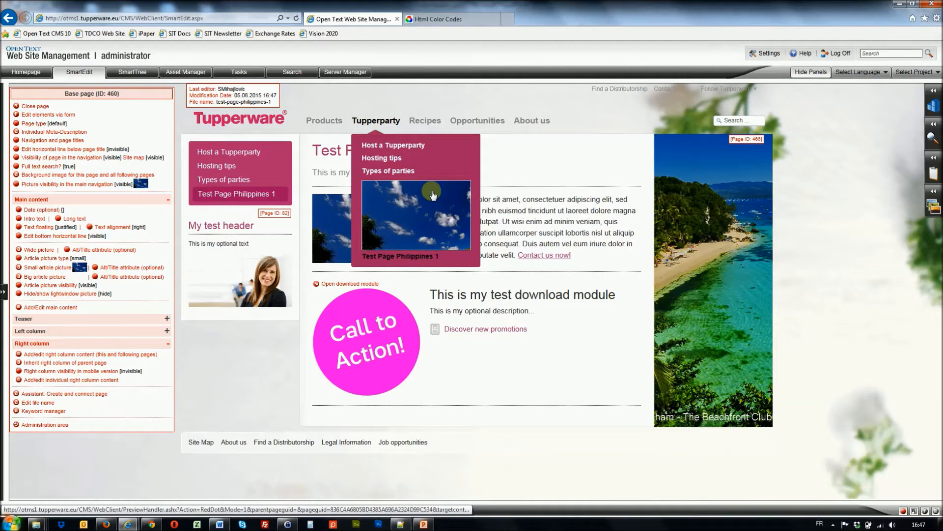
# Open the Types of parties page for editing and set its picture visibility in the main navigation to visible.
pyautogui.click(432, 194)
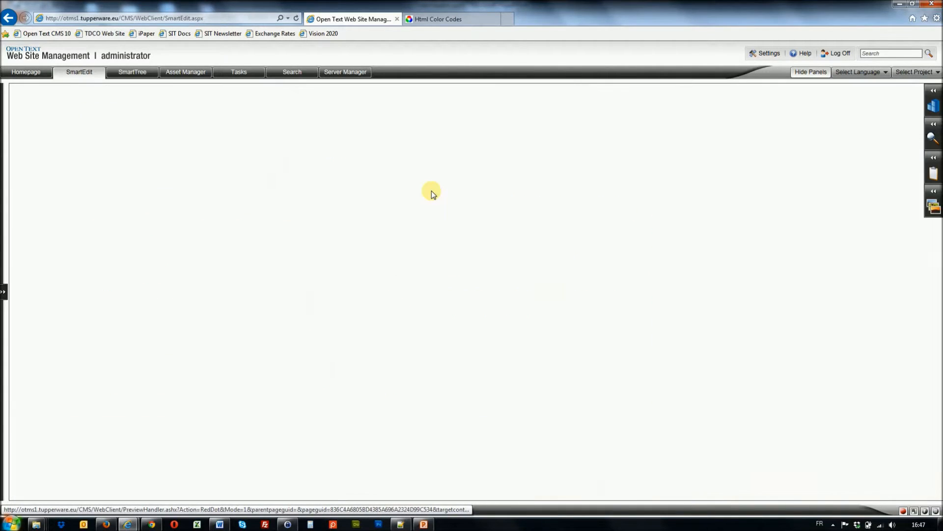
pyautogui.click(33, 118)
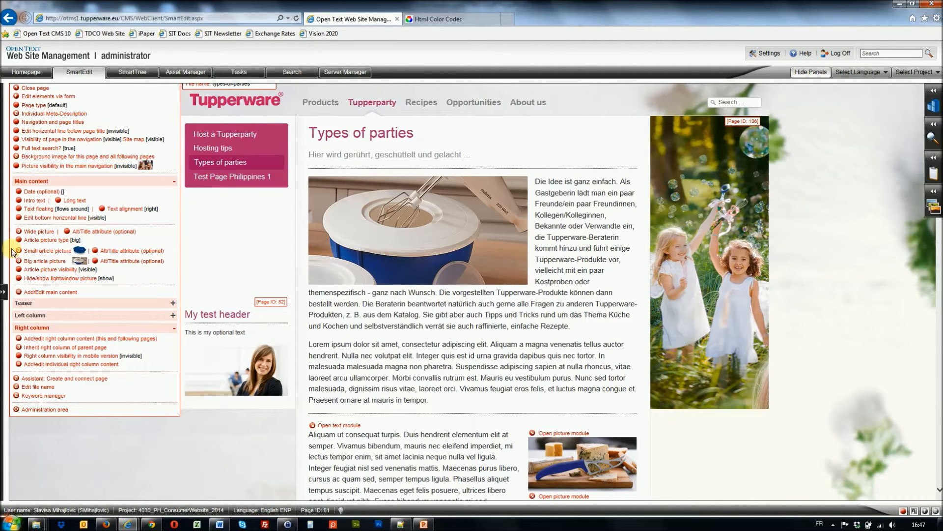
pyautogui.moveTo(78, 254)
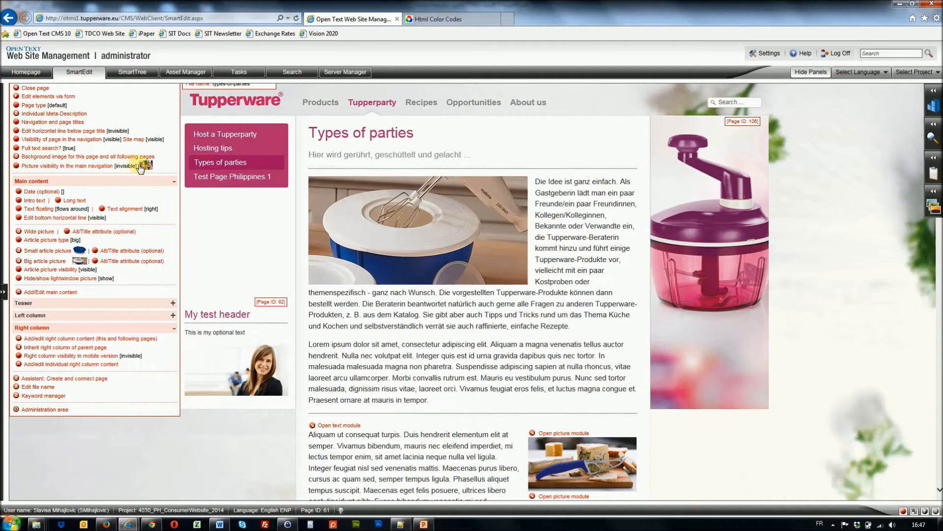
pyautogui.click(18, 167)
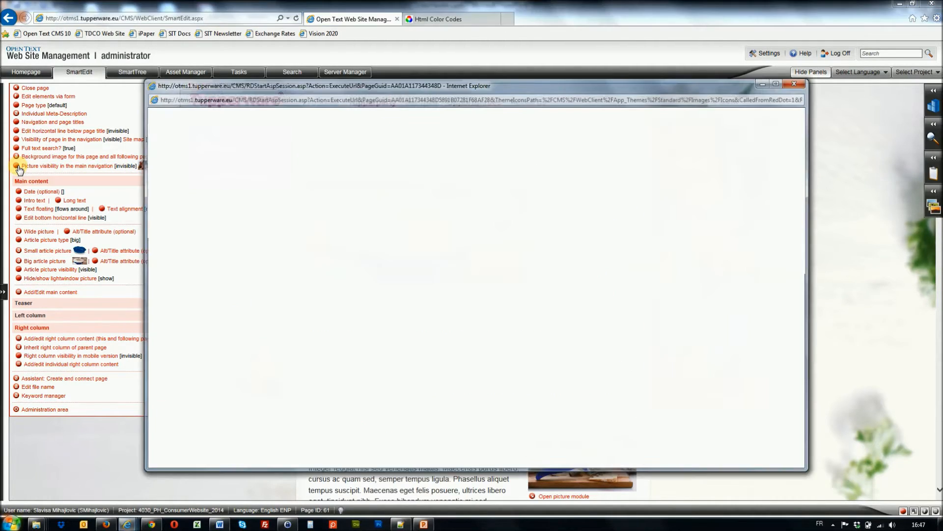
pyautogui.click(364, 155)
pyautogui.click(358, 158)
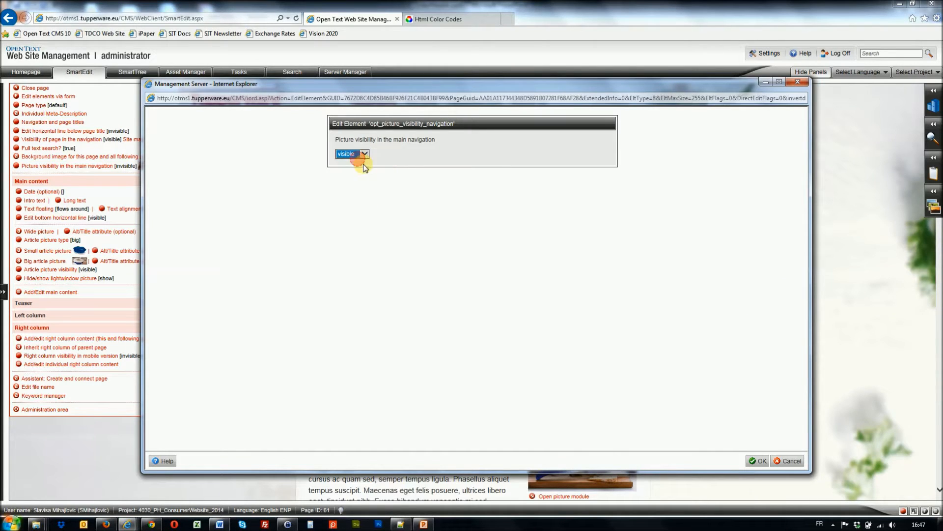
pyautogui.click(759, 461)
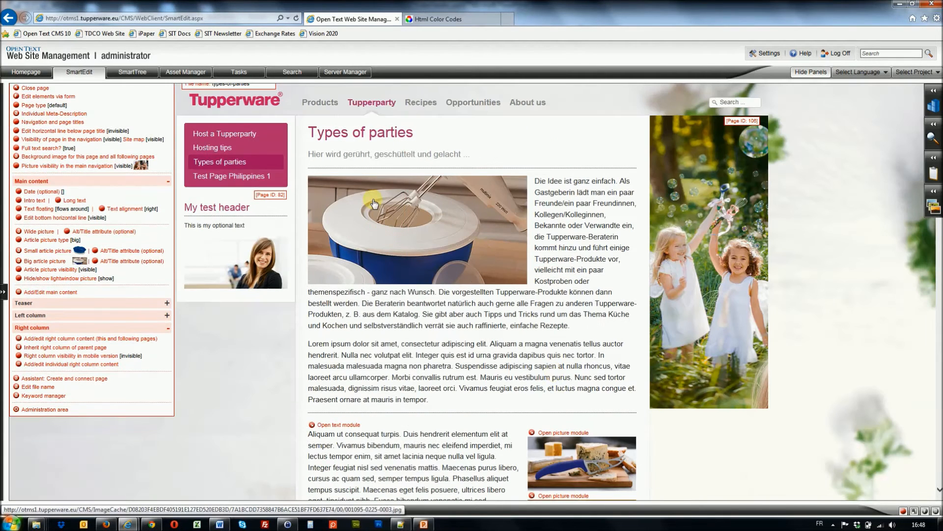
# Compare the Types of parties navigation picture with the page's small article picture and its alternative small teaser picture.
pyautogui.moveTo(370, 101)
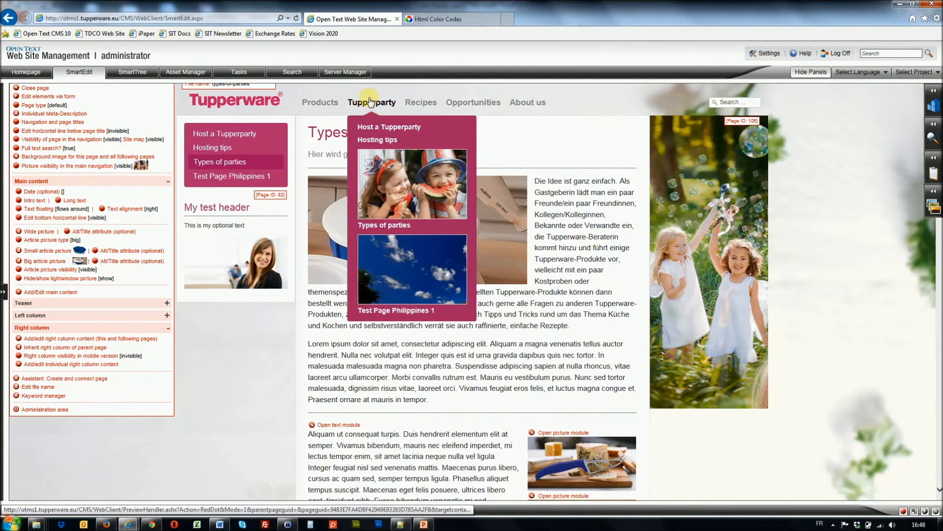
pyautogui.click(390, 196)
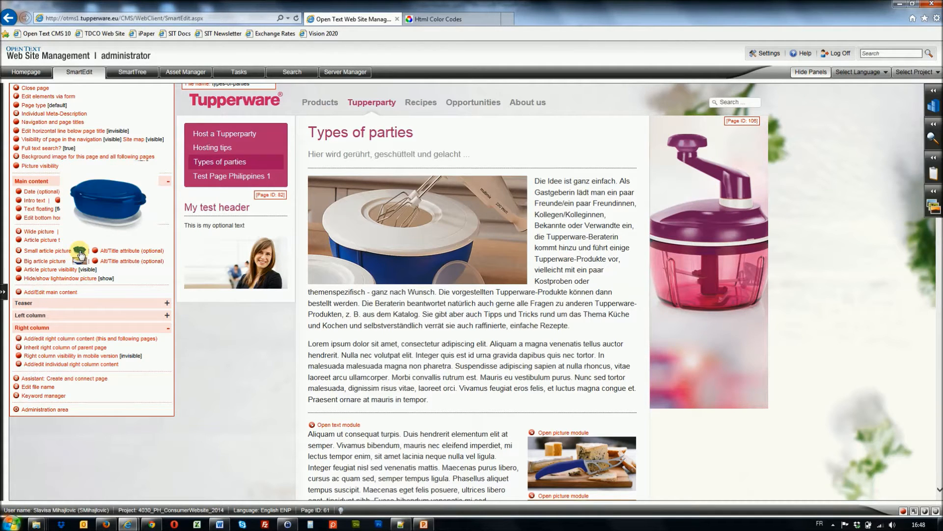
pyautogui.click(63, 305)
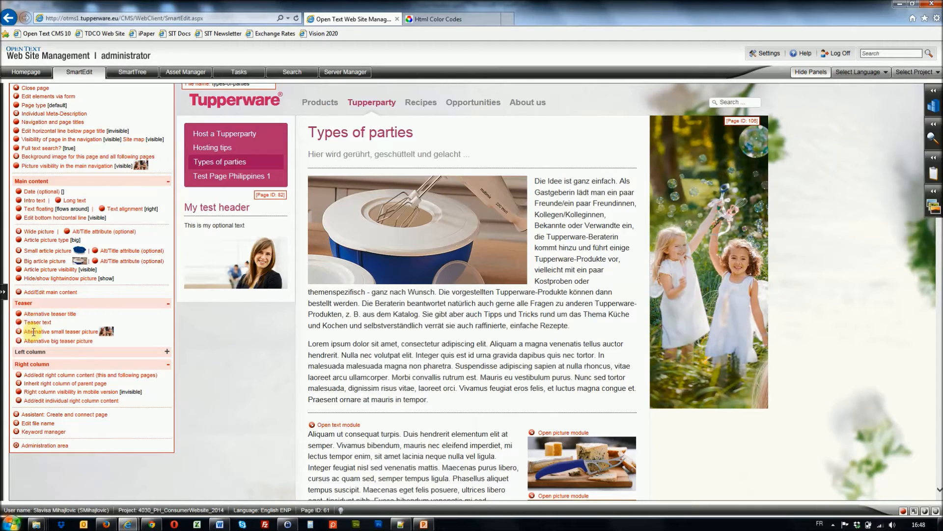
pyautogui.moveTo(105, 334)
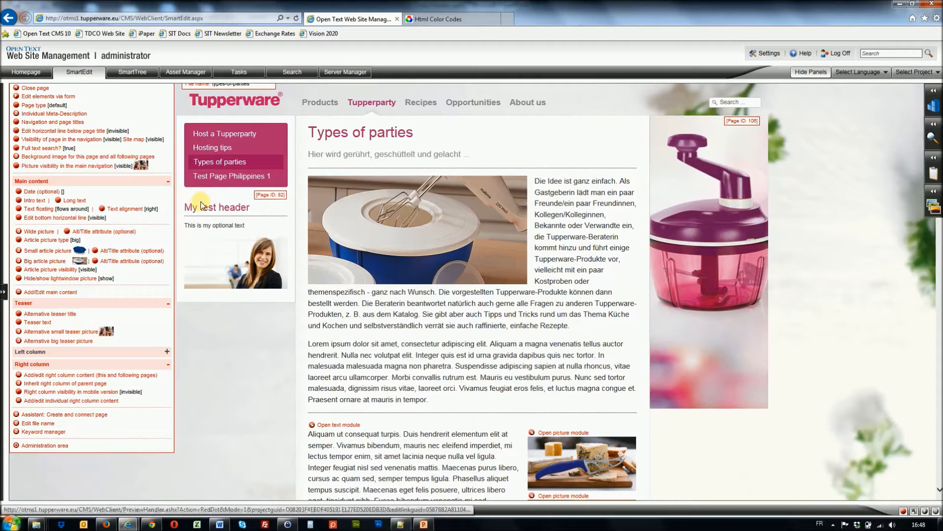
pyautogui.moveTo(79, 252)
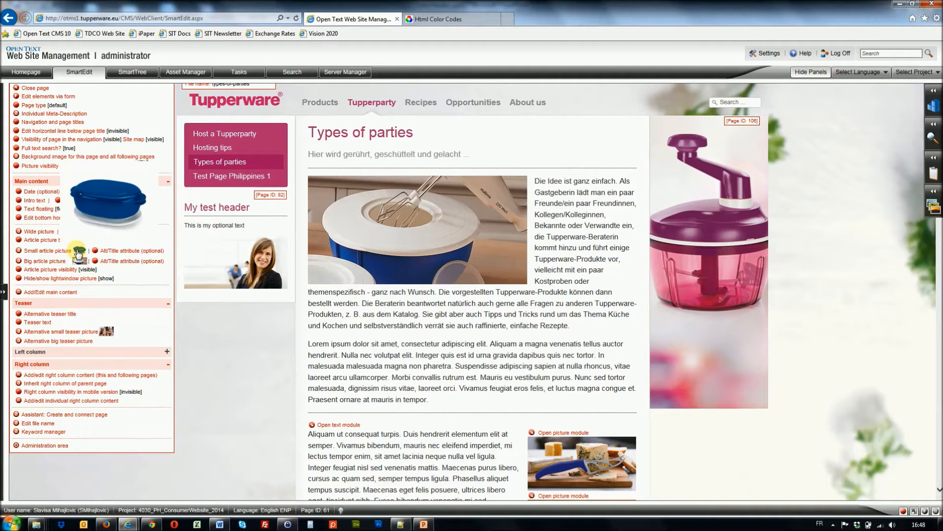
pyautogui.click(75, 304)
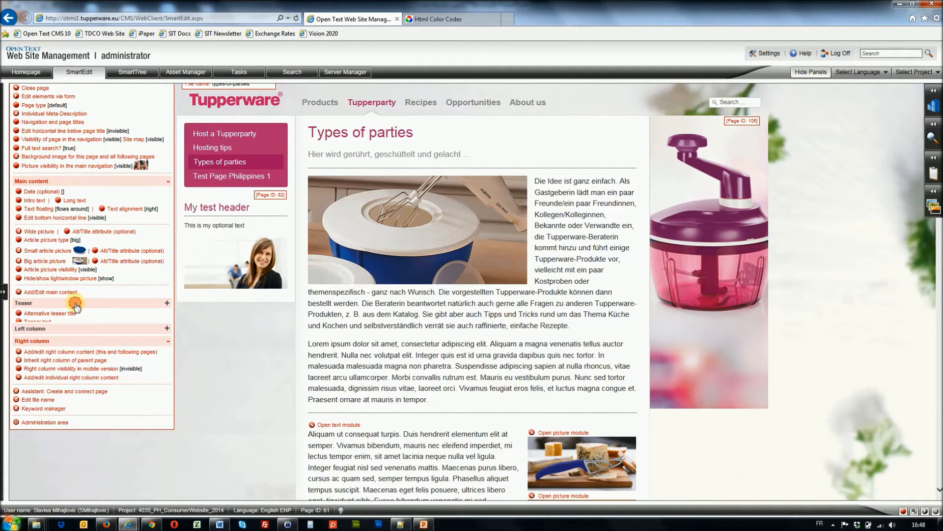
pyautogui.click(86, 183)
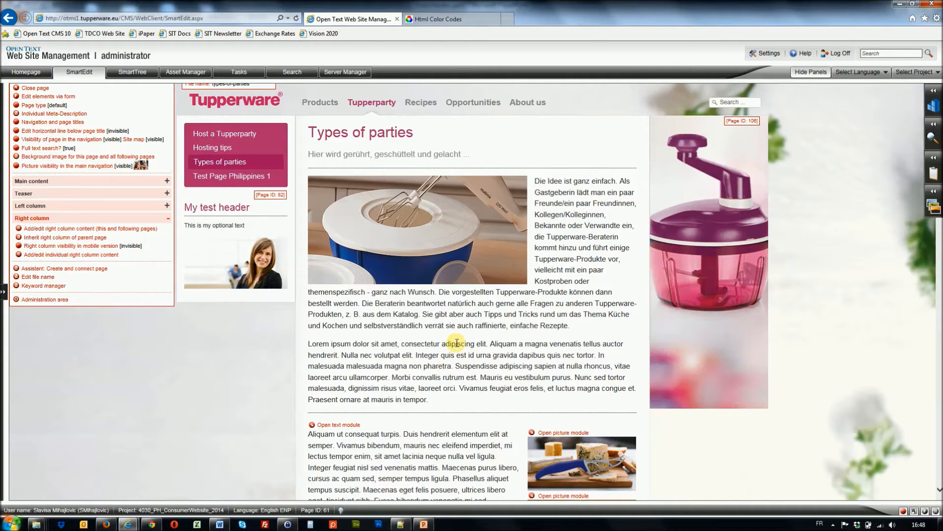
# Open the Hosting tips page for editing and set its picture visibility in the main navigation to visible.
pyautogui.moveTo(370, 101)
pyautogui.click(373, 141)
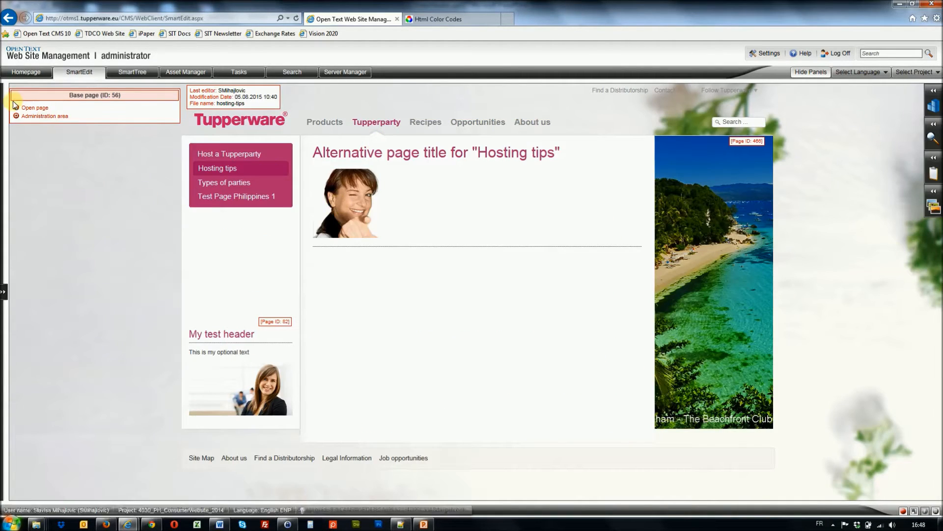
pyautogui.click(16, 109)
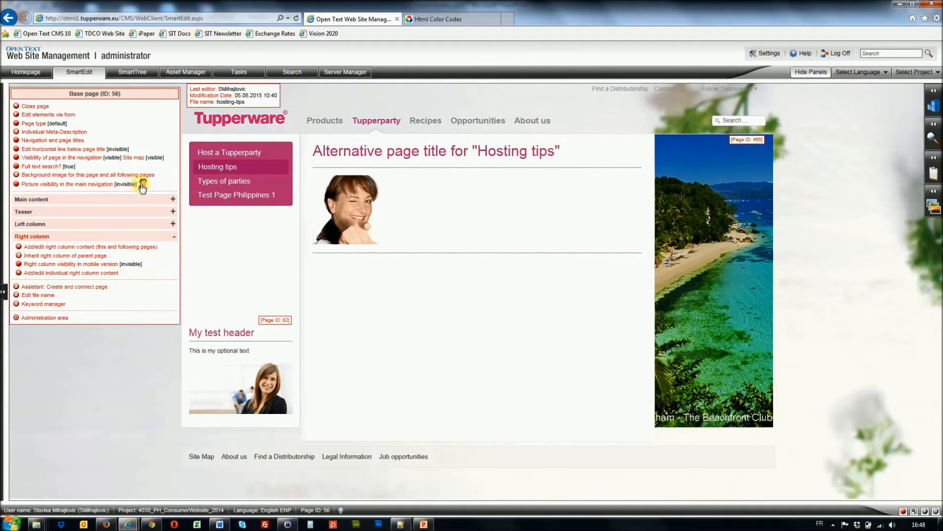
pyautogui.click(16, 184)
pyautogui.click(363, 147)
pyautogui.click(355, 161)
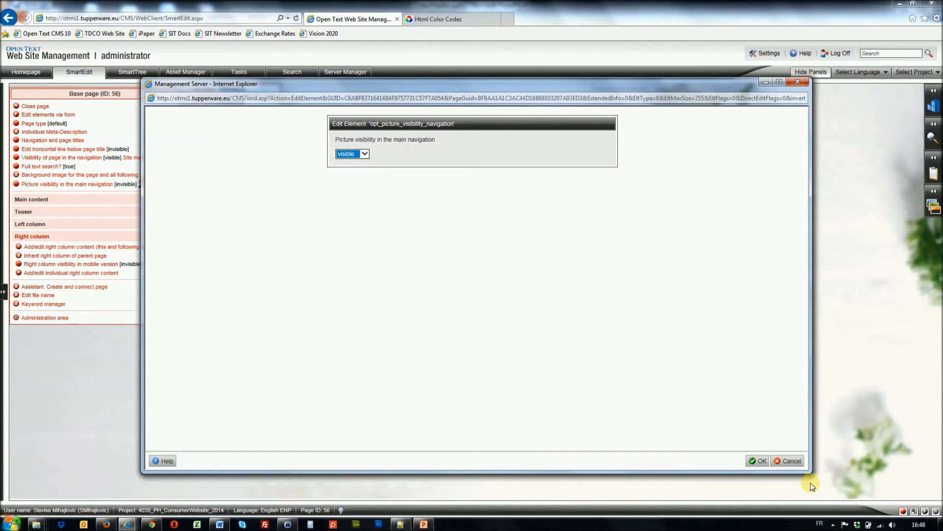
pyautogui.click(758, 461)
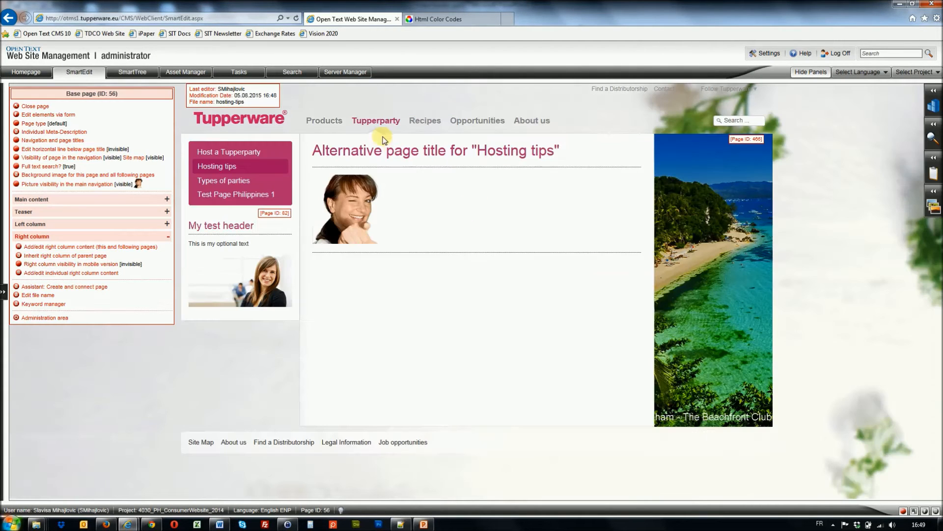
# Open the Host a Tupperparty page for editing and bring up the image manager for its small article picture.
pyautogui.moveTo(374, 124)
pyautogui.click(383, 147)
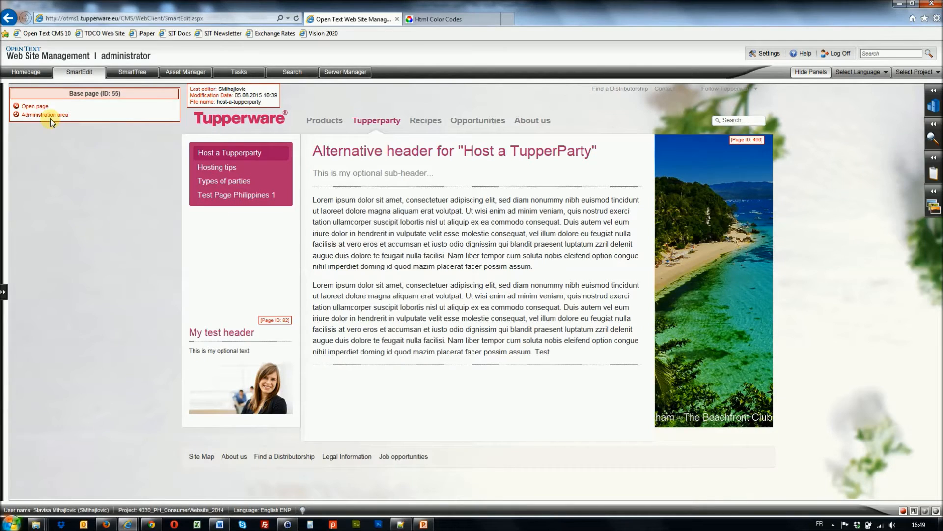
pyautogui.click(16, 106)
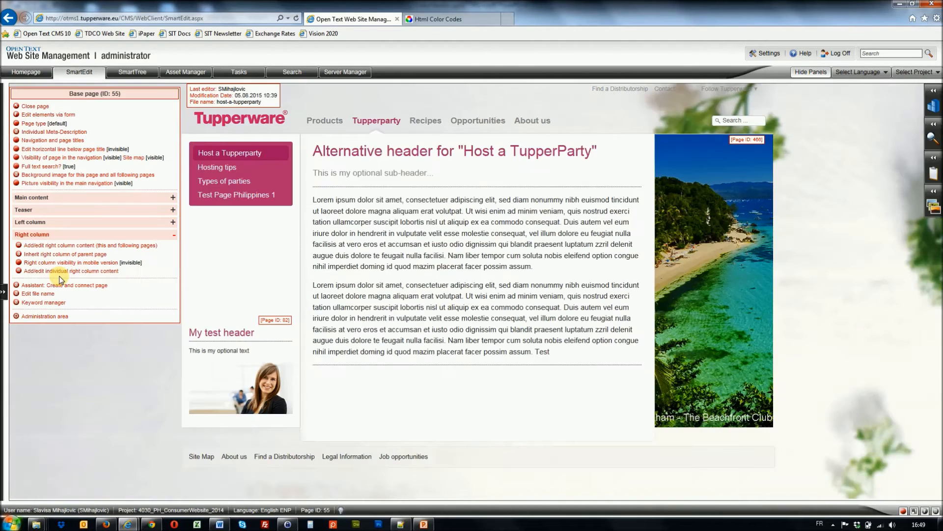
pyautogui.click(34, 197)
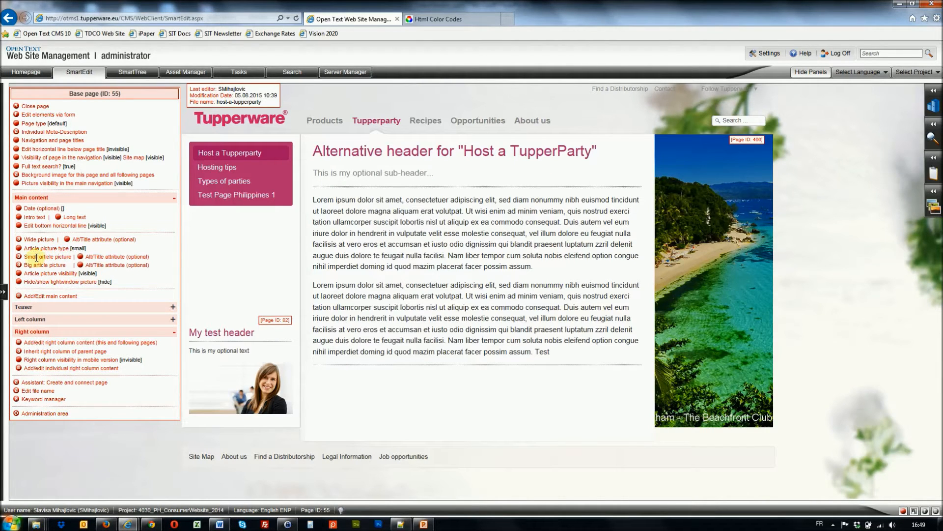
pyautogui.click(18, 257)
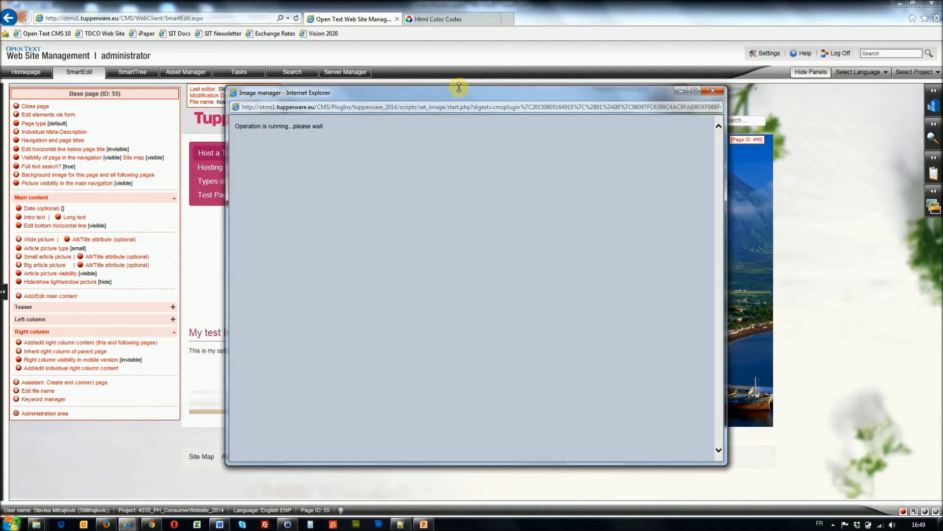
# Select 009429-PhilippinesTest2.JPG from the media gallery and create a new variant of it.
pyautogui.moveTo(459, 87); pyautogui.dragTo(459, 30)
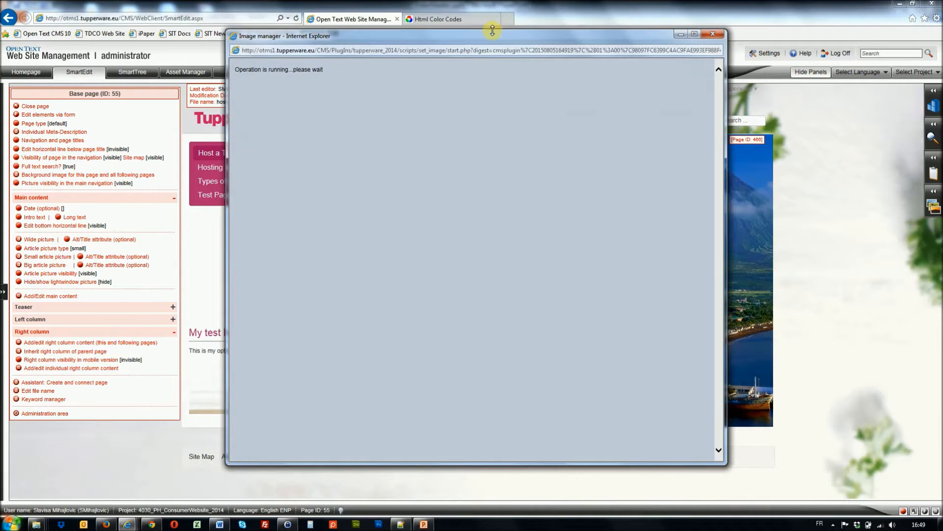
pyautogui.moveTo(717, 123); pyautogui.dragTo(720, 266)
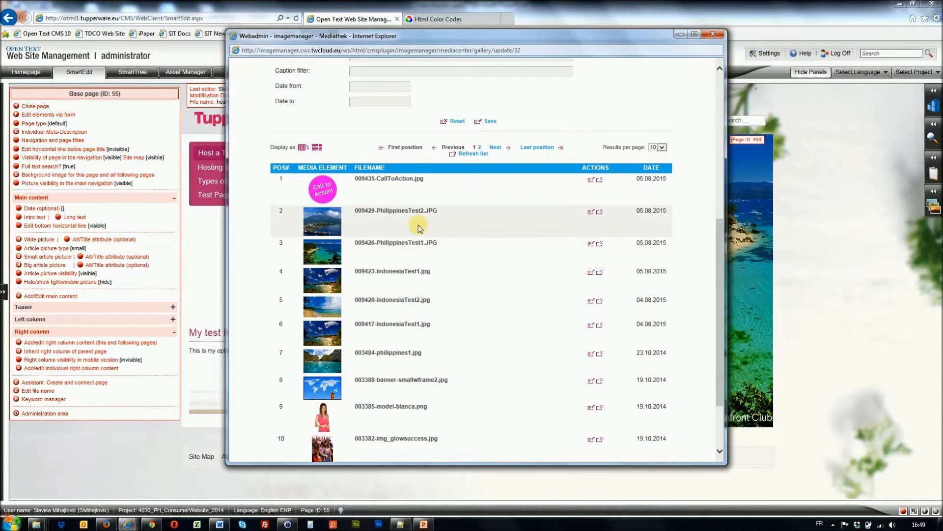
pyautogui.scroll(-1, 428, 230)
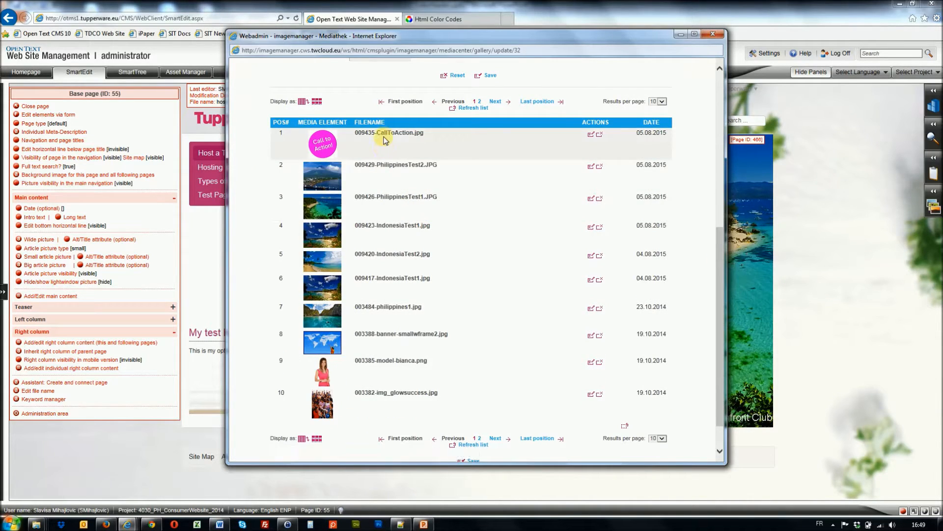
pyautogui.click(392, 166)
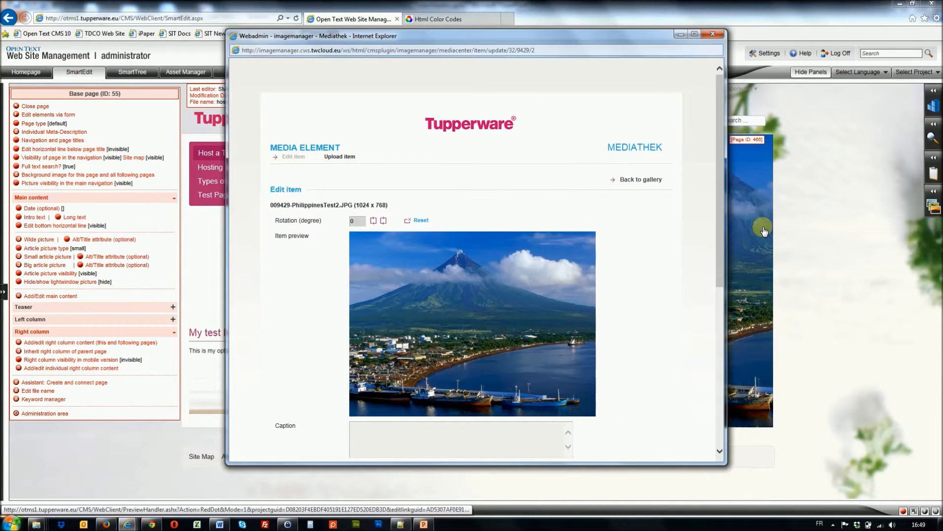
pyautogui.moveTo(720, 191); pyautogui.dragTo(719, 347)
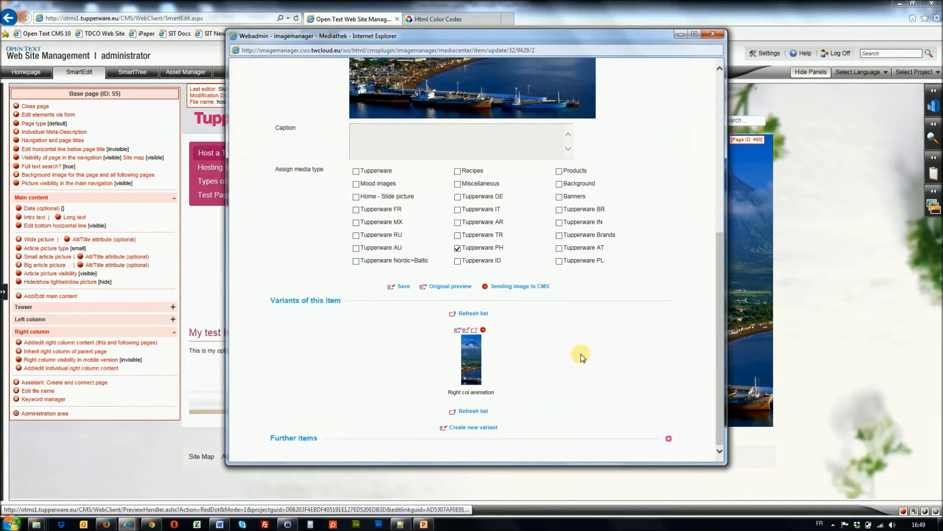
pyautogui.click(478, 428)
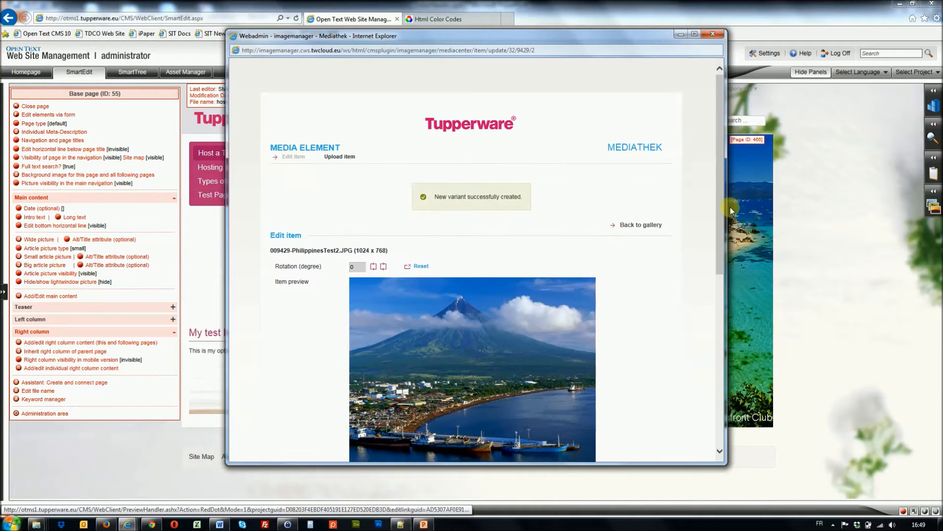
# Open the new variant of 009429-PhilippinesTest2.JPG for editing and name it "Small article pic".
pyautogui.moveTo(721, 194); pyautogui.dragTo(716, 381)
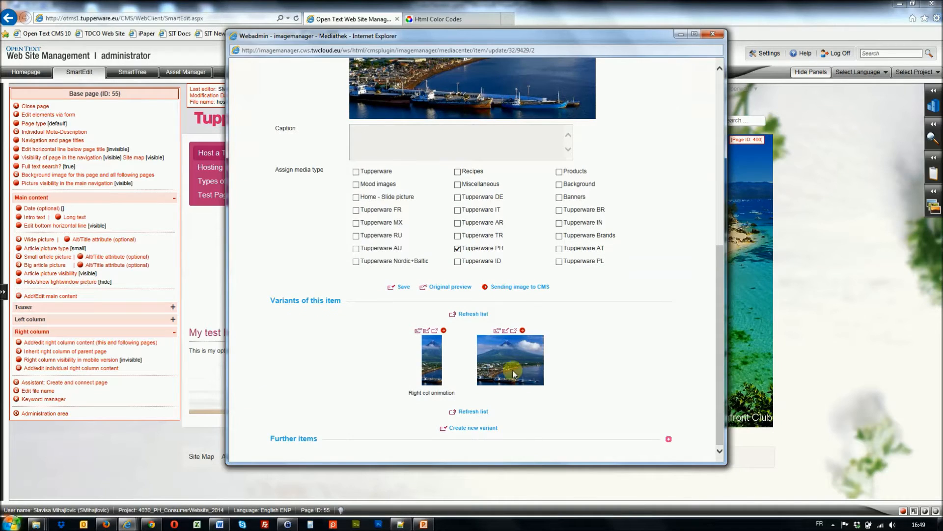
pyautogui.click(503, 332)
pyautogui.click(353, 215)
pyautogui.write('Small article pic')
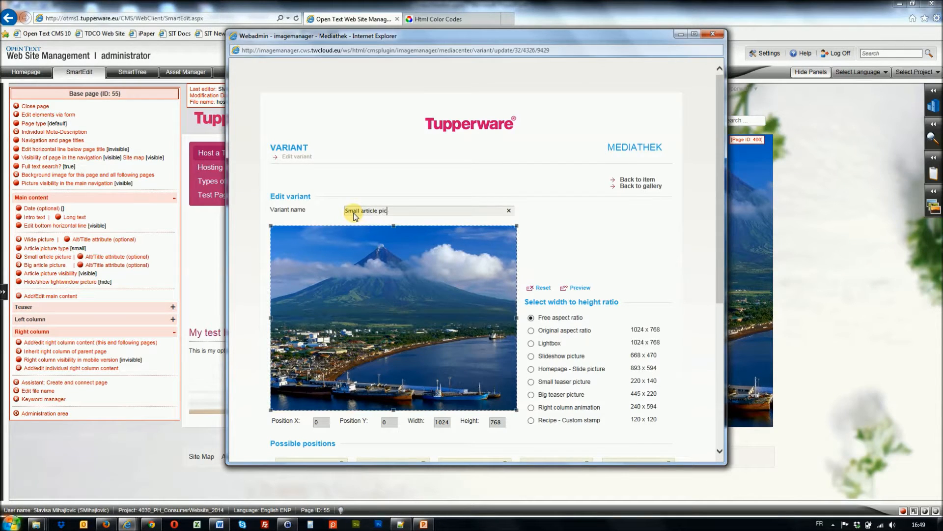
# Crop the variant around the volcano at the Small teaser picture ratio, about 688 x 438 from position X 125, Y 0, and save it.
pyautogui.moveTo(721, 226); pyautogui.dragTo(721, 278)
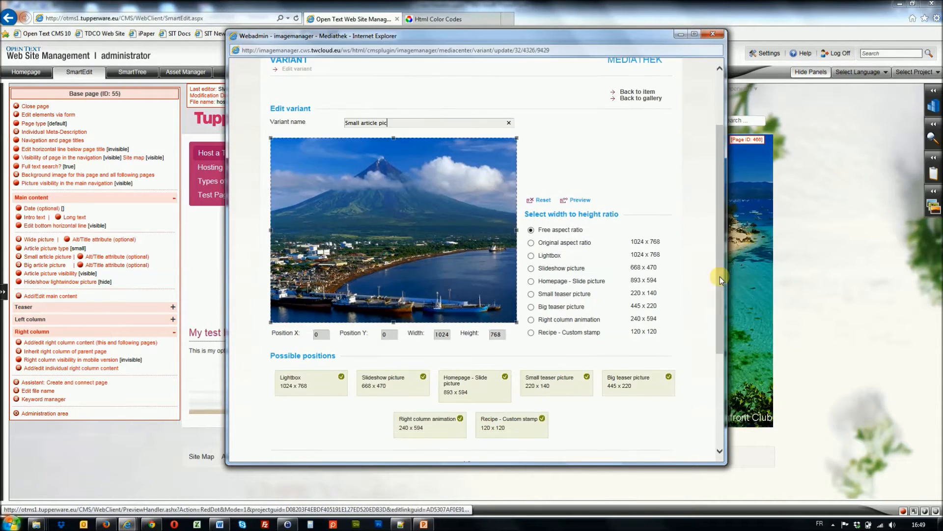
pyautogui.click(531, 295)
pyautogui.moveTo(517, 294); pyautogui.dragTo(436, 243)
pyautogui.moveTo(384, 198); pyautogui.dragTo(417, 192)
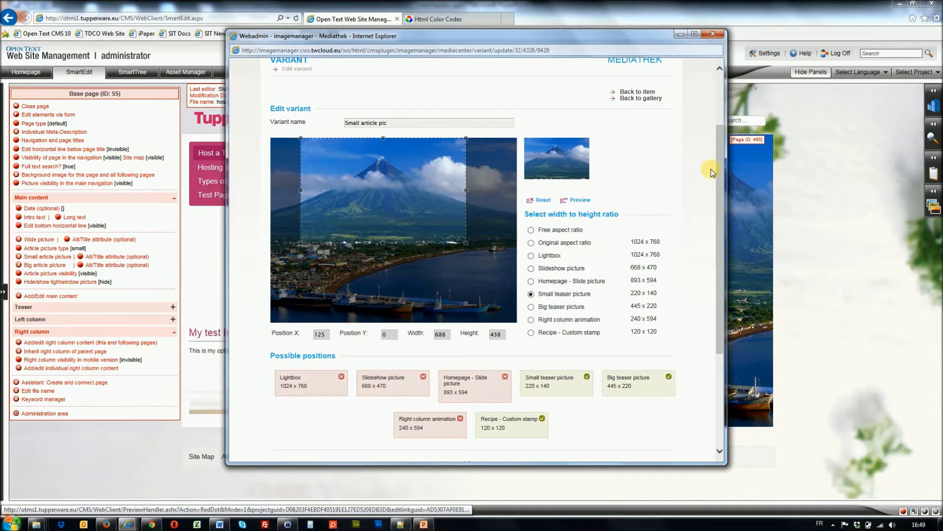
pyautogui.moveTo(719, 170); pyautogui.dragTo(718, 258)
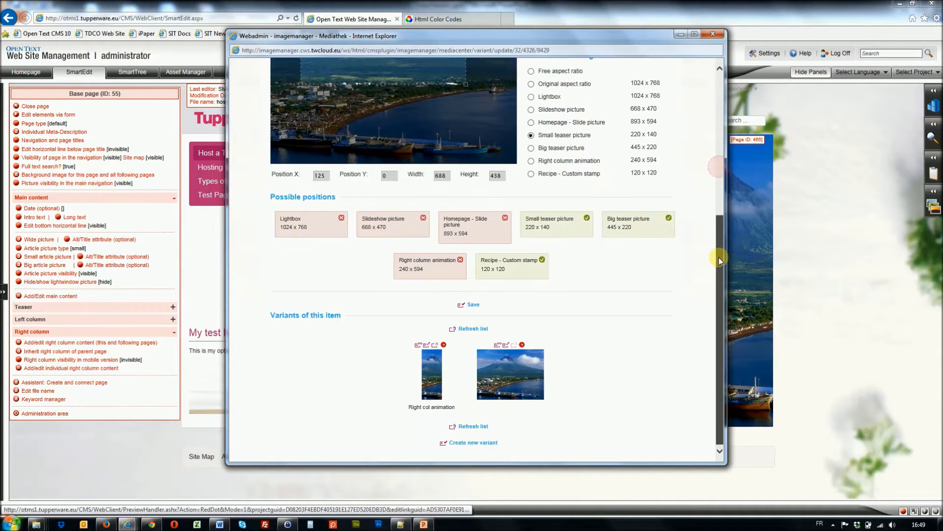
pyautogui.click(473, 304)
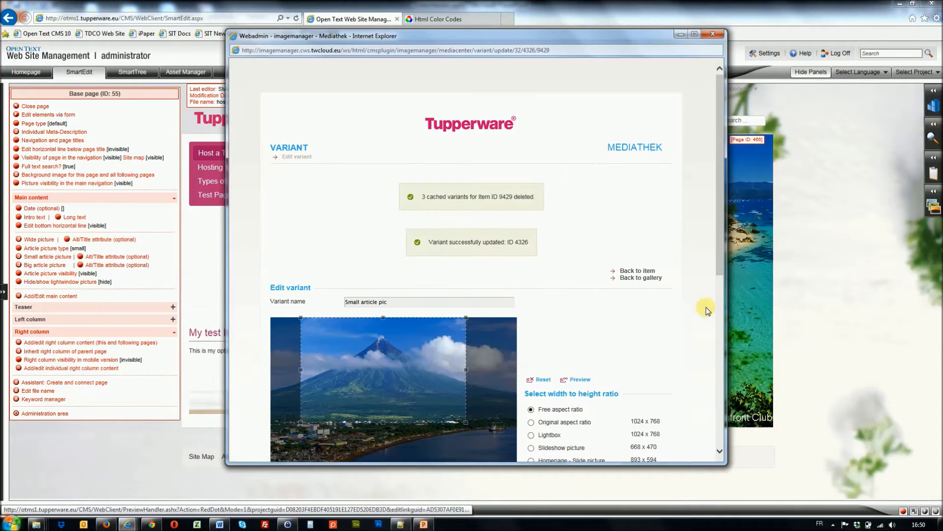
# Send the "Small article pic" variant to the CMS as the Host a Tupperparty page's small article picture.
pyautogui.moveTo(717, 265); pyautogui.dragTo(707, 445)
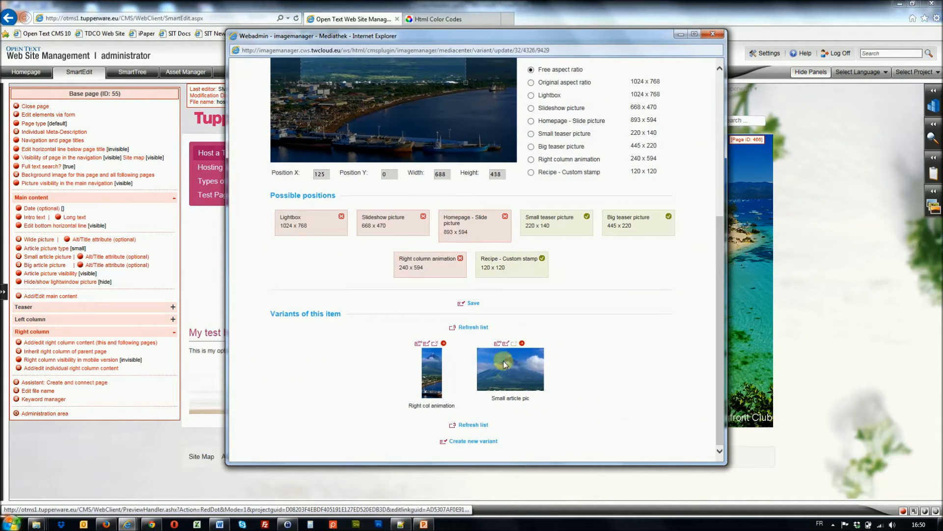
pyautogui.click(522, 343)
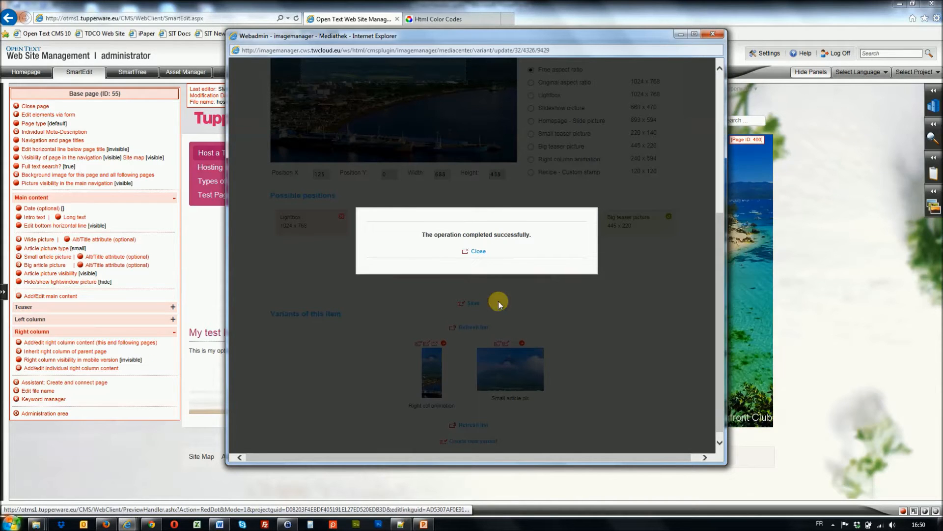
pyautogui.click(472, 252)
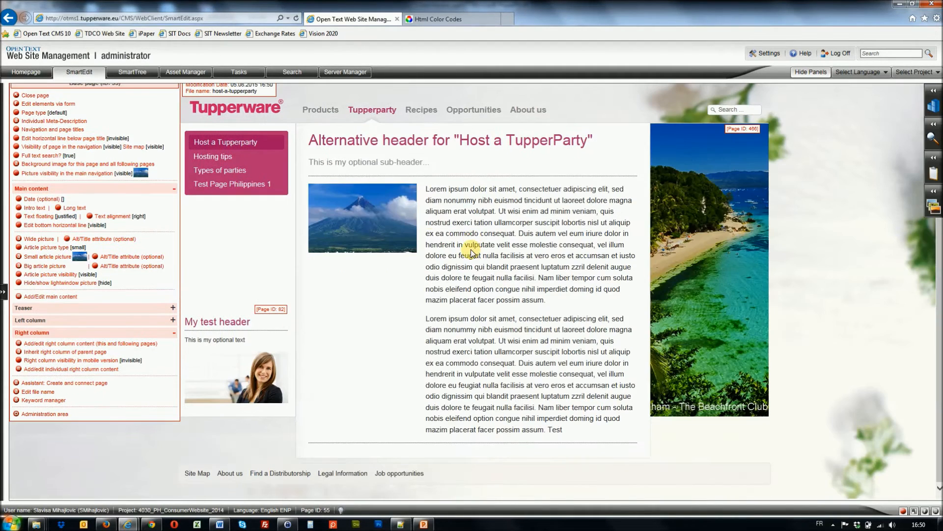
# Set the Tupperparty page's main navigation drop-down layer type to two column and compare its drop-down with the Opportunities one.
pyautogui.moveTo(371, 114)
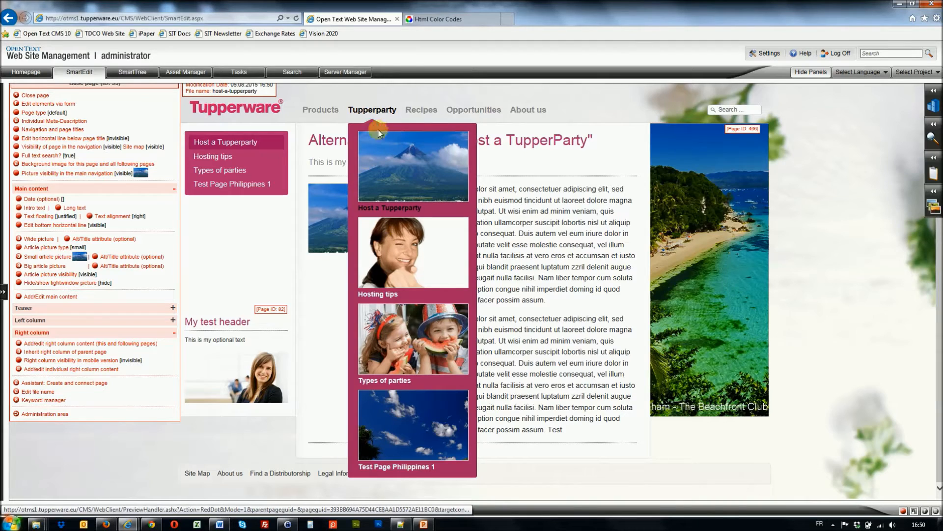
pyautogui.click(361, 110)
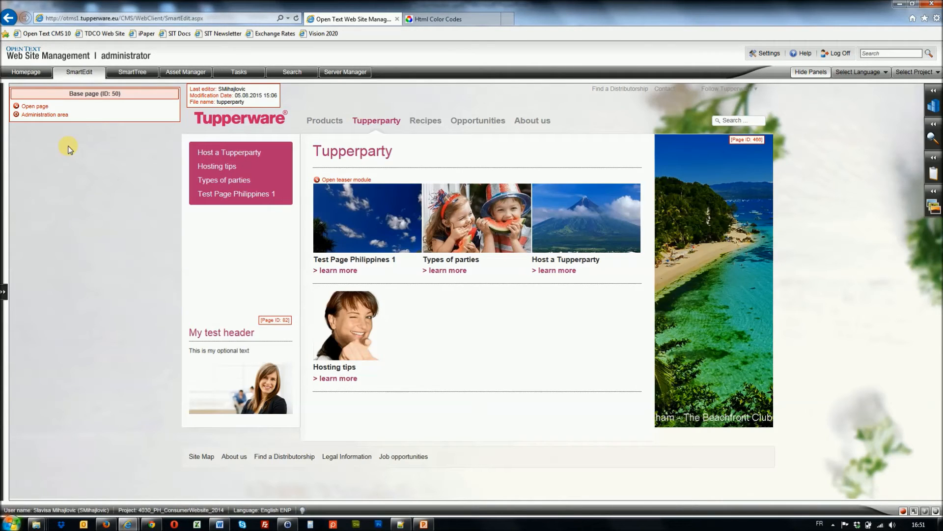
pyautogui.click(15, 106)
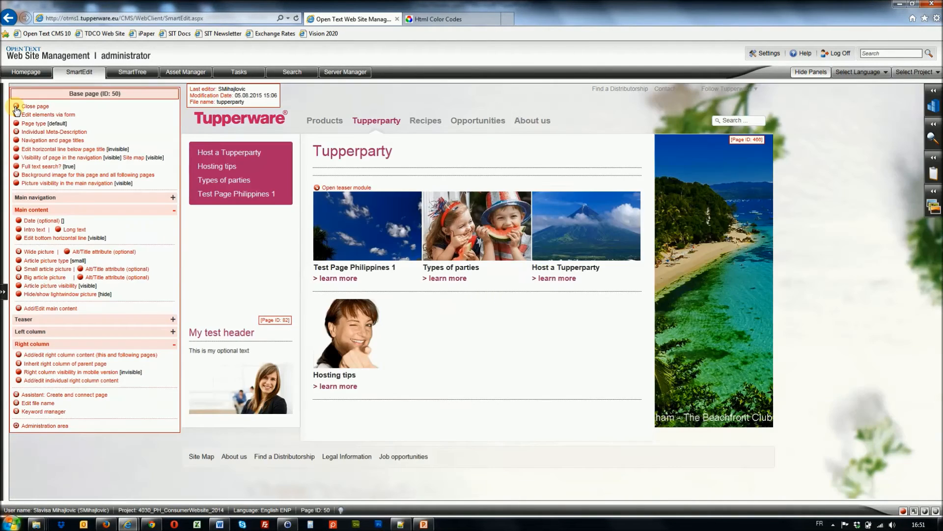
pyautogui.click(50, 199)
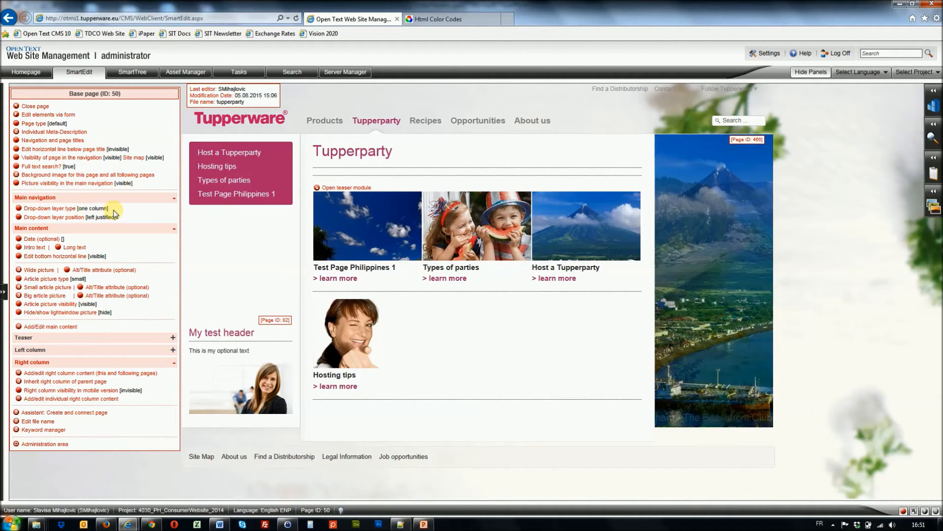
pyautogui.click(19, 208)
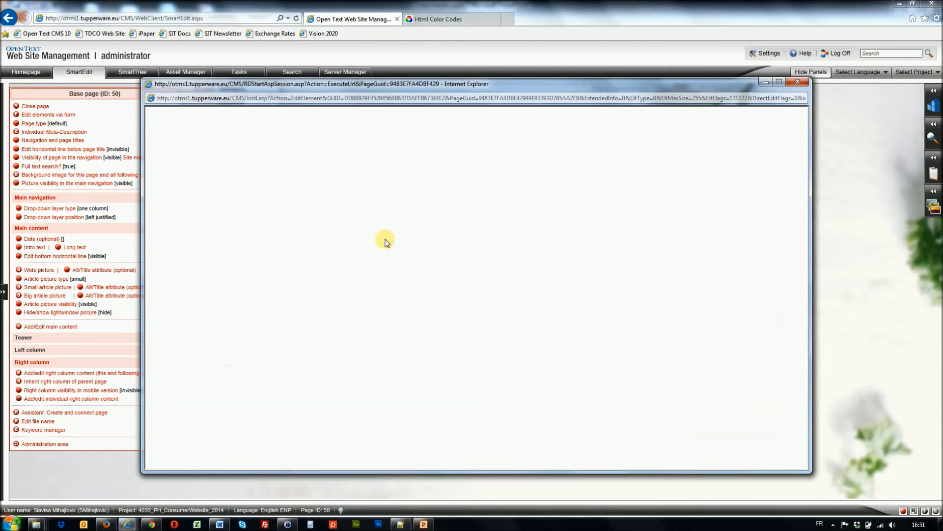
pyautogui.click(352, 159)
pyautogui.click(352, 161)
pyautogui.click(758, 459)
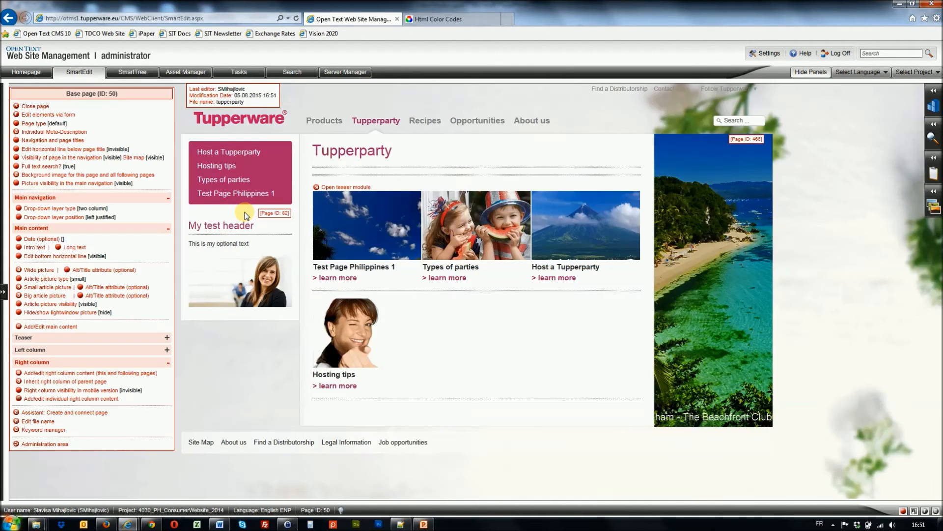
pyautogui.moveTo(483, 122)
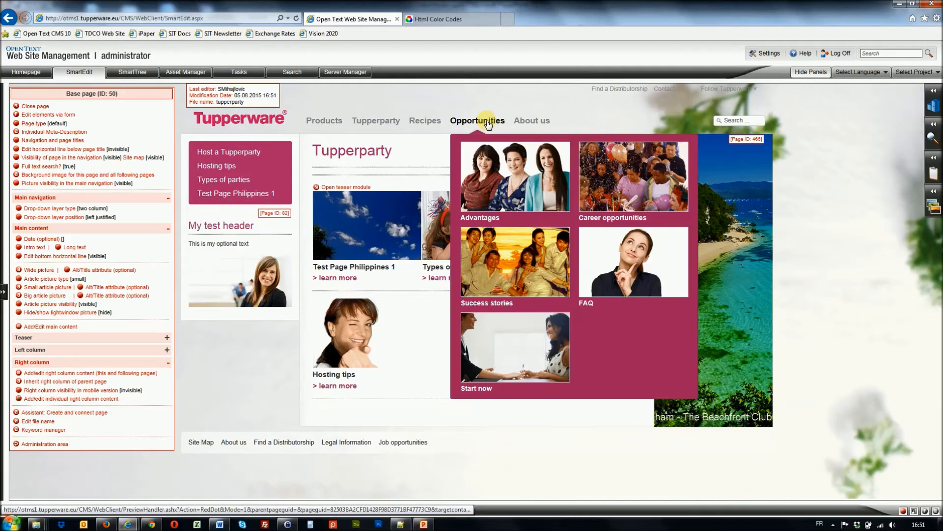
pyautogui.moveTo(372, 123)
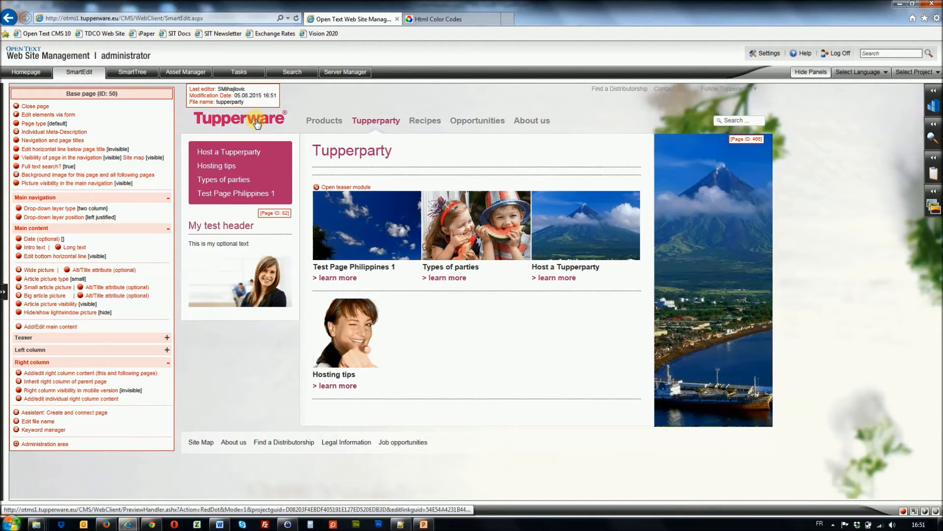
# Go to the home page in the CMS, switch to Firefox and examine the accordion slides on the published home page.
pyautogui.click(256, 123)
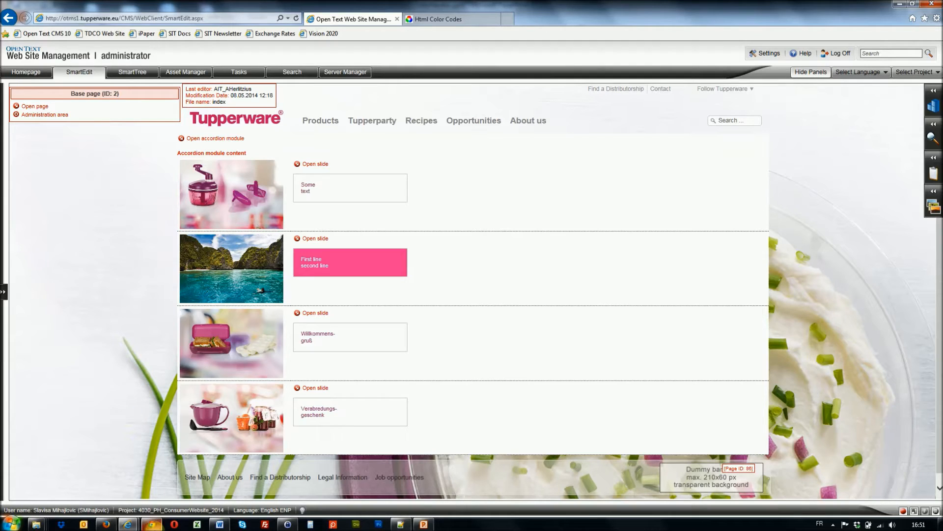
pyautogui.click(106, 524)
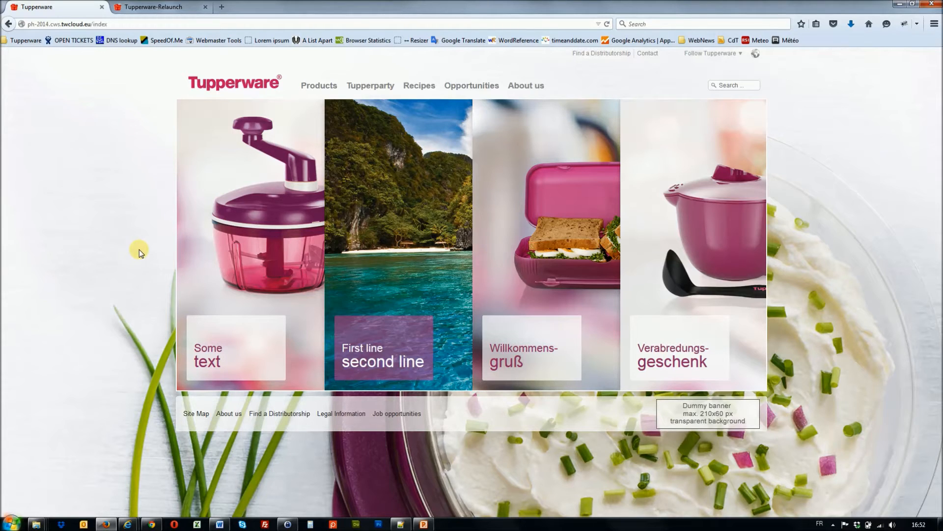
pyautogui.moveTo(251, 241)
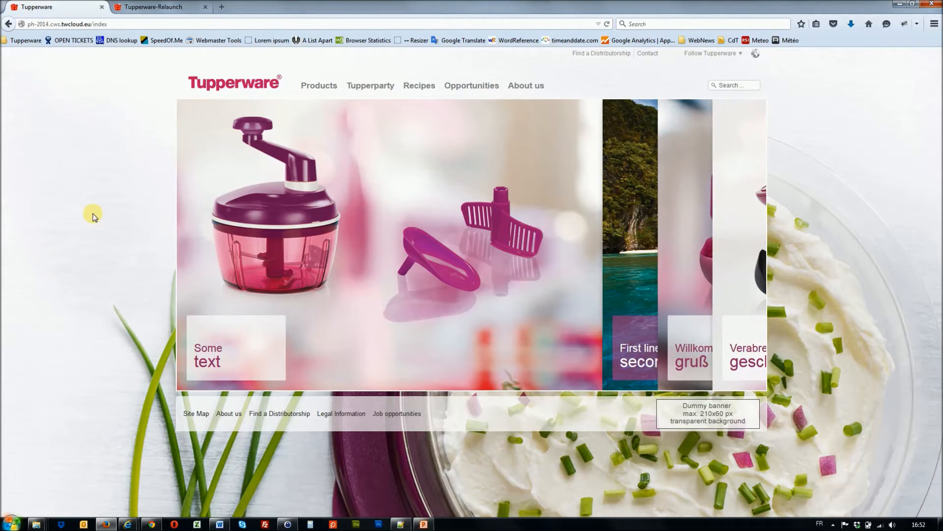
pyautogui.moveTo(214, 203)
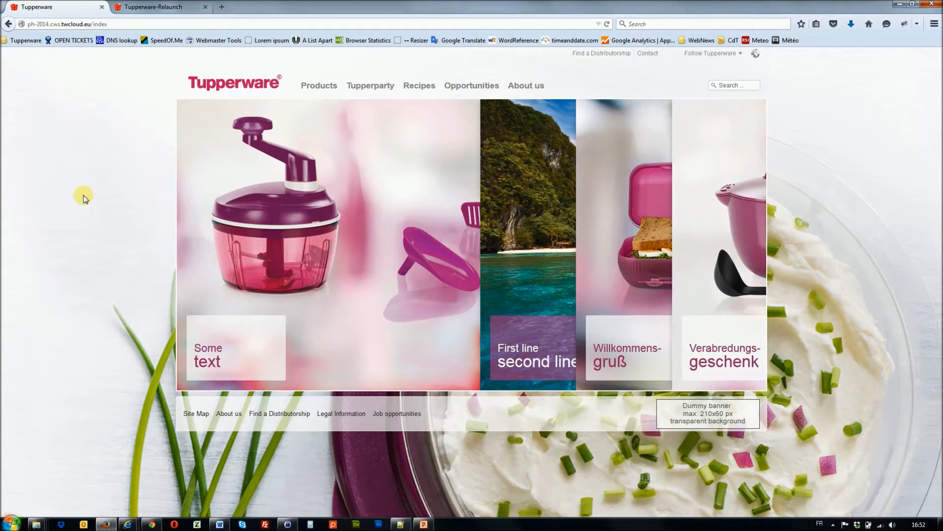
# Expand the "Frisch in den Tag" slide on the Tupperware-Relaunch page, play its video and close that page.
pyautogui.click(135, 8)
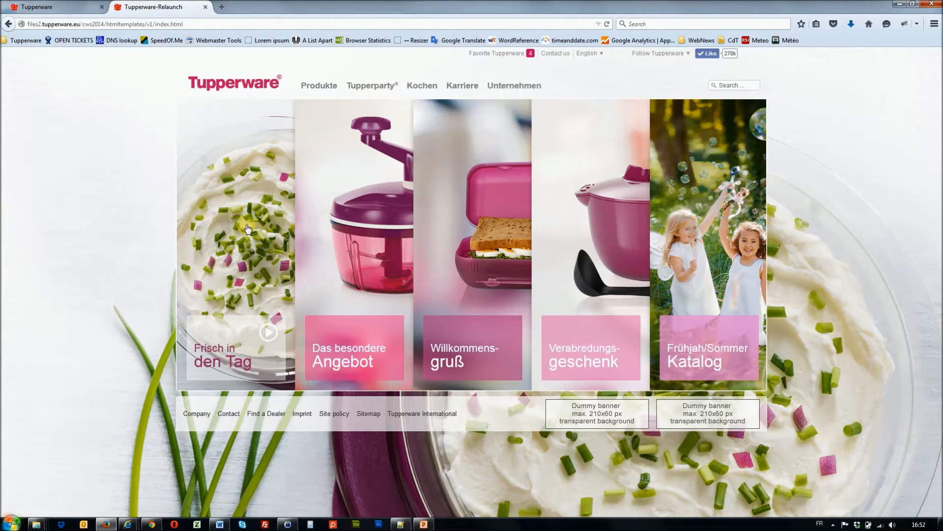
pyautogui.moveTo(268, 230)
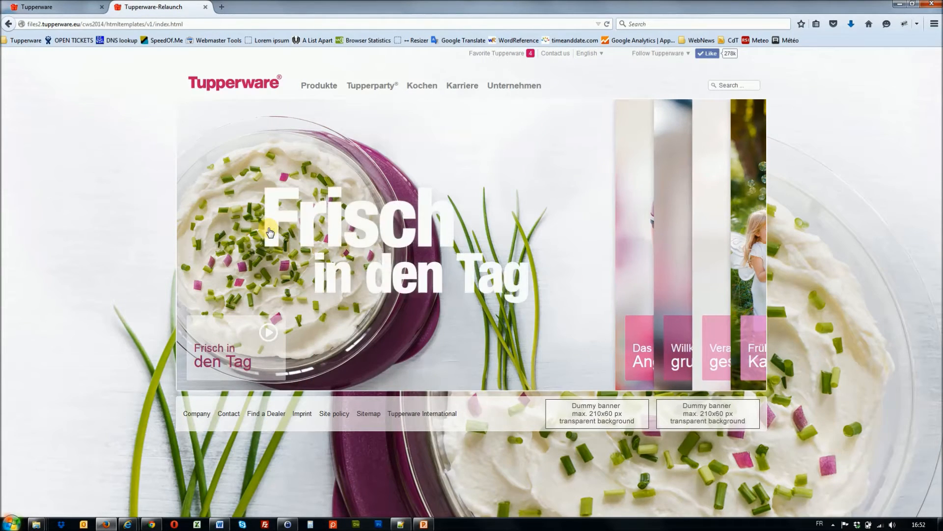
pyautogui.click(270, 232)
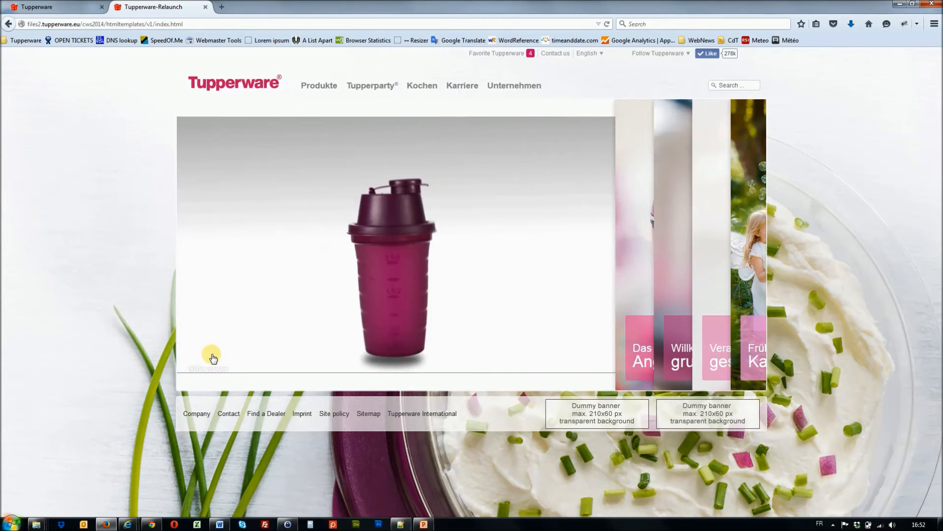
pyautogui.click(204, 7)
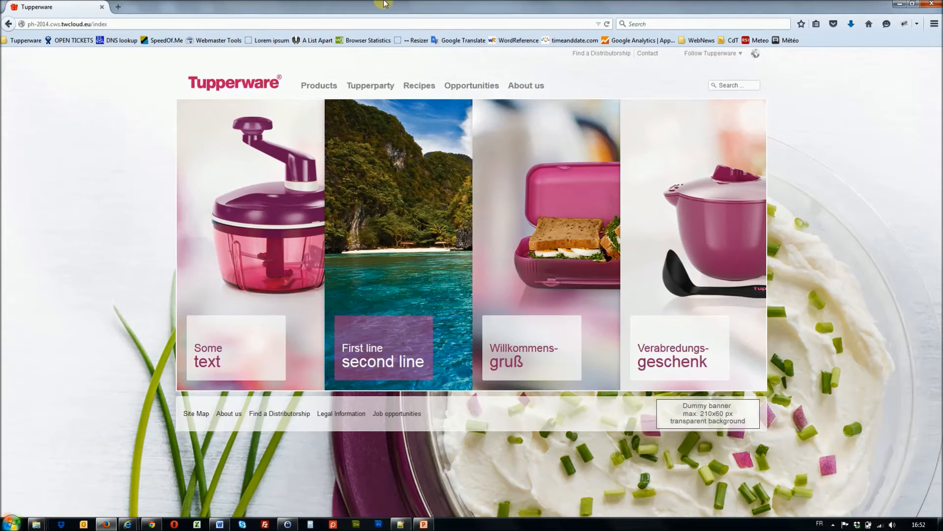
# Switch back to the CMS in Internet Explorer and delete the "First line second line" slide from the home page accordion.
pyautogui.moveTo(128, 525)
pyautogui.click(105, 501)
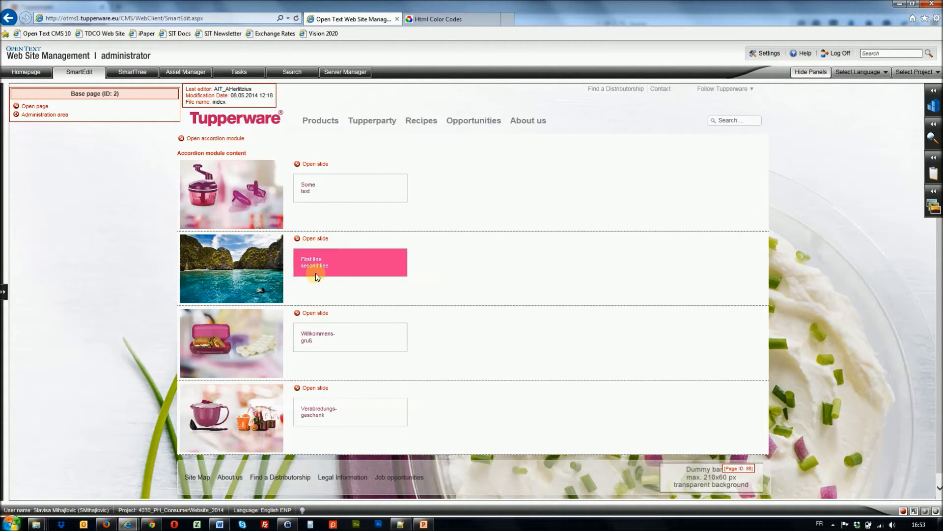
pyautogui.click(297, 239)
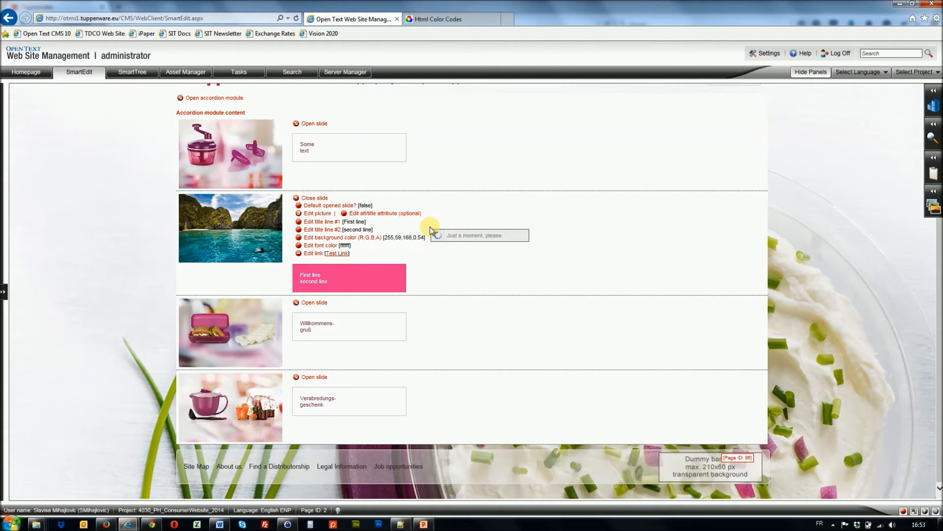
pyautogui.rightClick(431, 229)
pyautogui.click(451, 248)
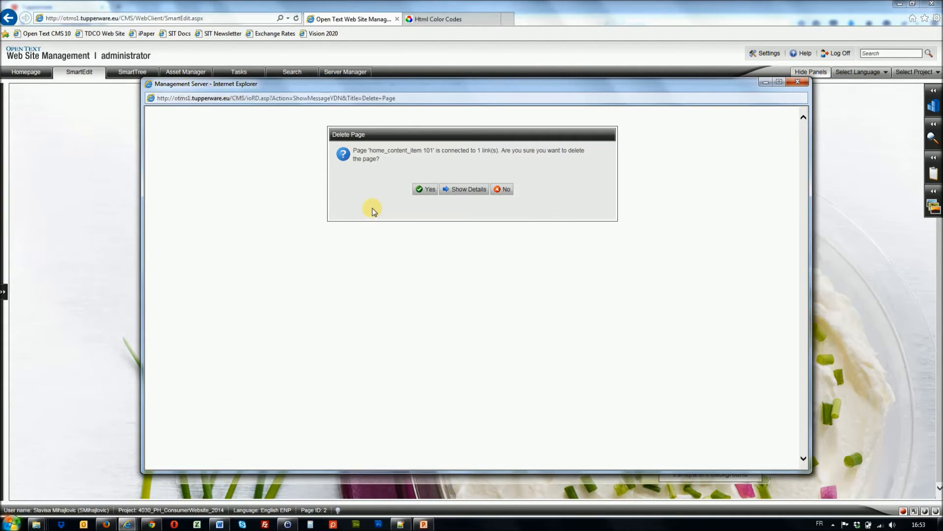
pyautogui.click(425, 189)
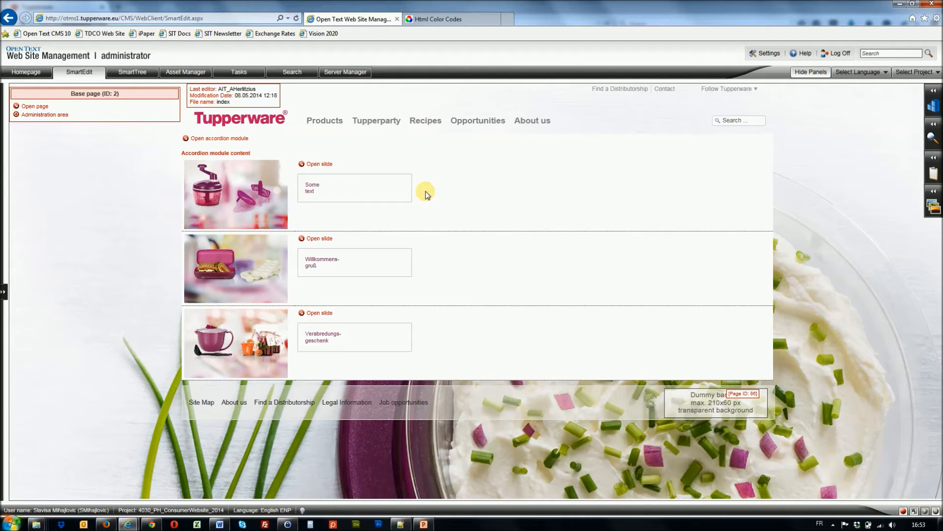
# Preview the home page accordion and return to the editing view.
pyautogui.rightClick(431, 170)
pyautogui.click(417, 173)
pyautogui.click(937, 514)
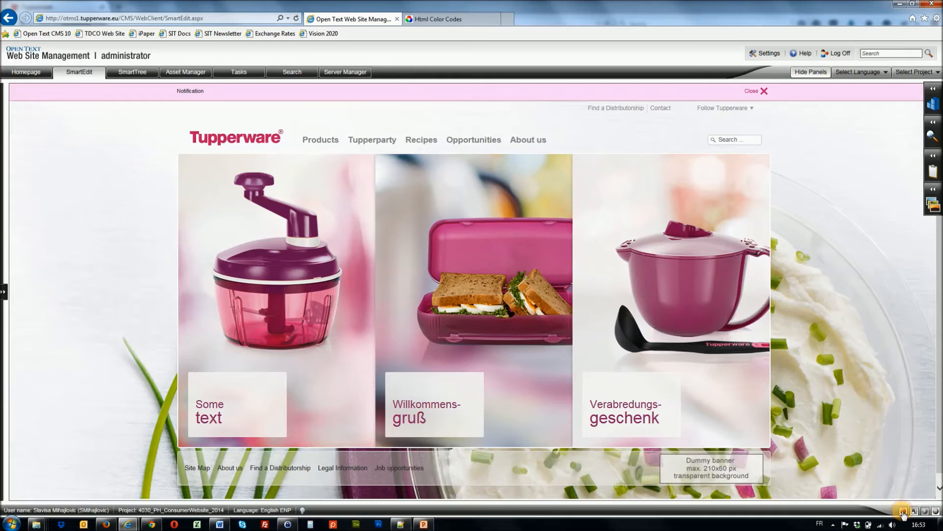
pyautogui.keyDown('ctrl'); pyautogui.click(866, 434); pyautogui.keyUp('ctrl')
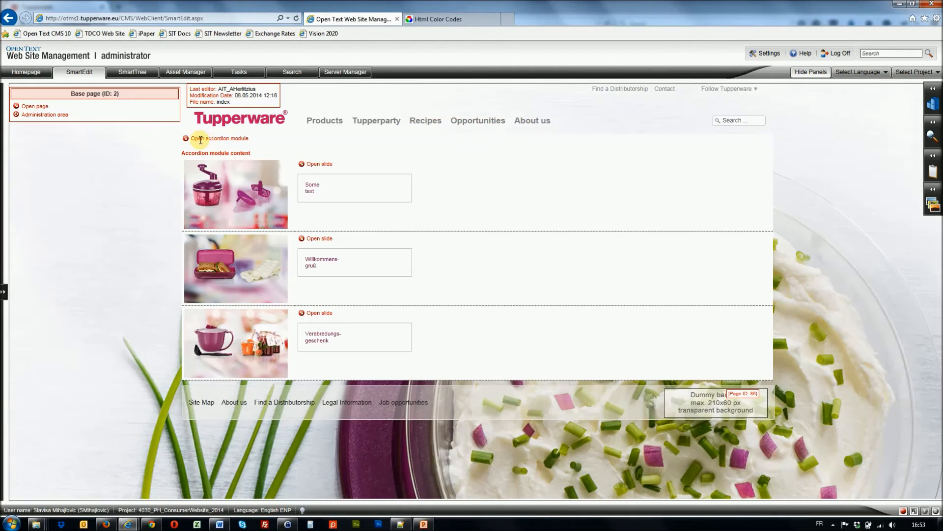
# Create and connect a new slide with the headline "Test Slide" in the home page's accordion module.
pyautogui.click(186, 138)
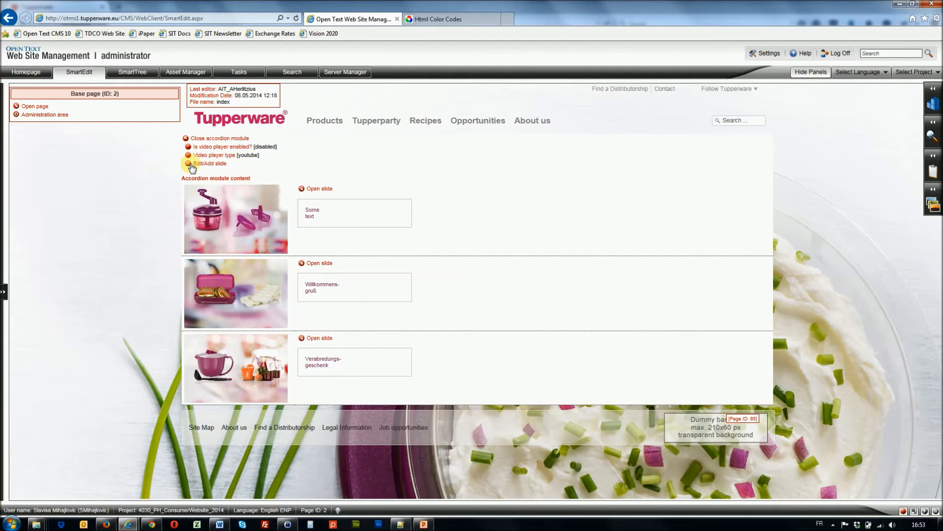
pyautogui.click(189, 165)
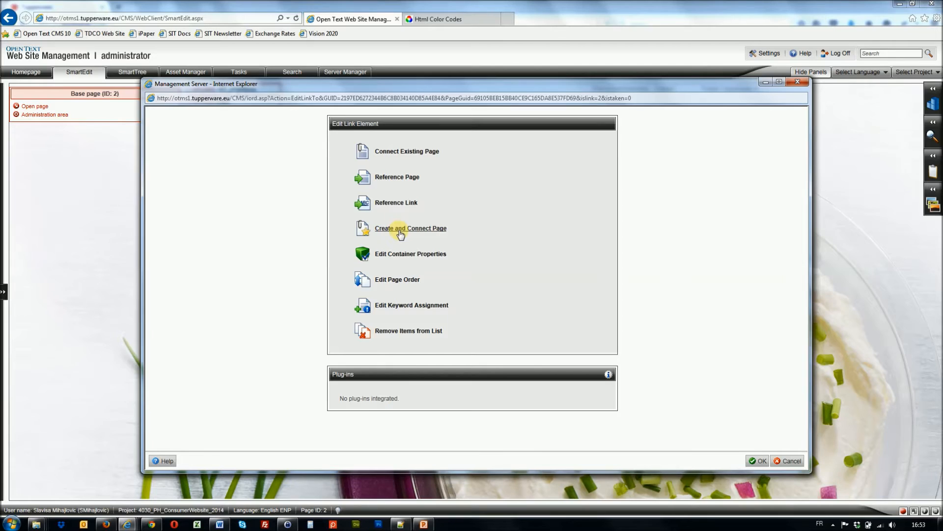
pyautogui.click(400, 229)
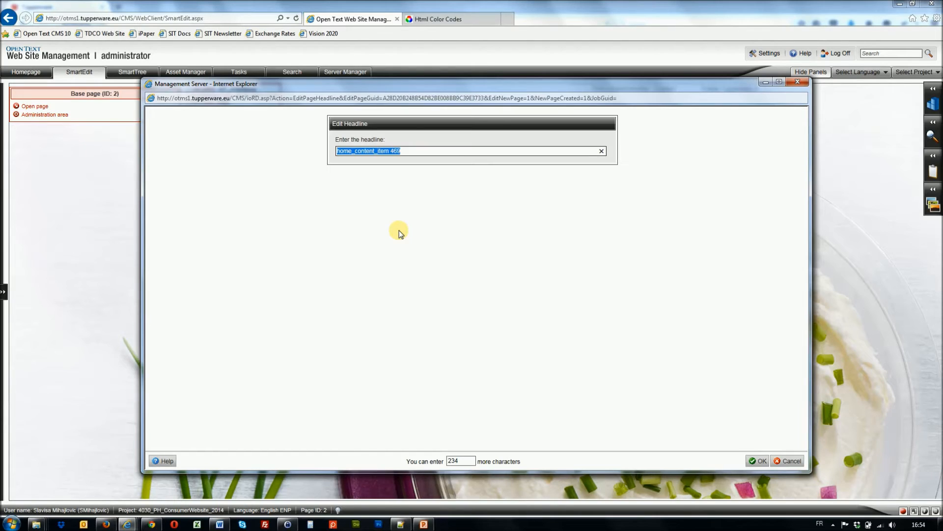
pyautogui.write('S')
pyautogui.write('est Slide')
pyautogui.click(758, 462)
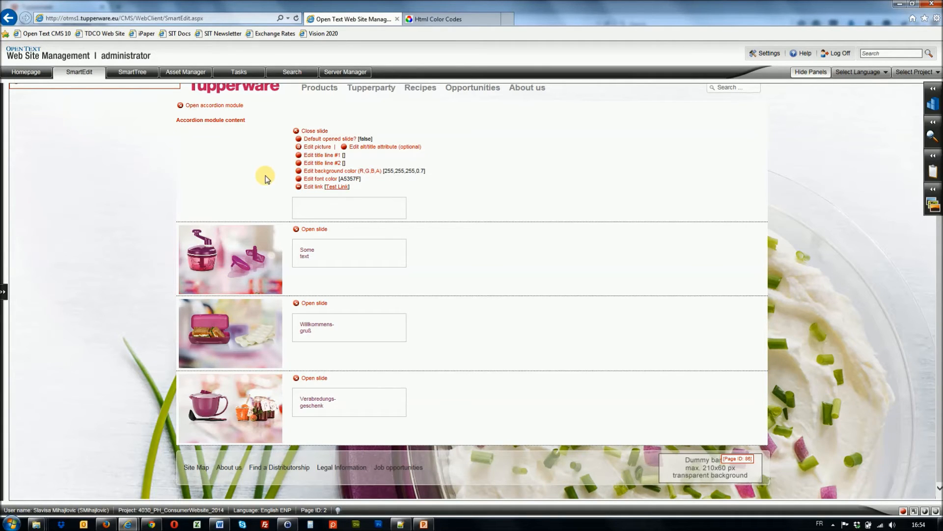
# Assign the "Home test 1" variant of 003484-philippines1.jpg from the Mediathek gallery as the new slide's picture.
pyautogui.click(297, 147)
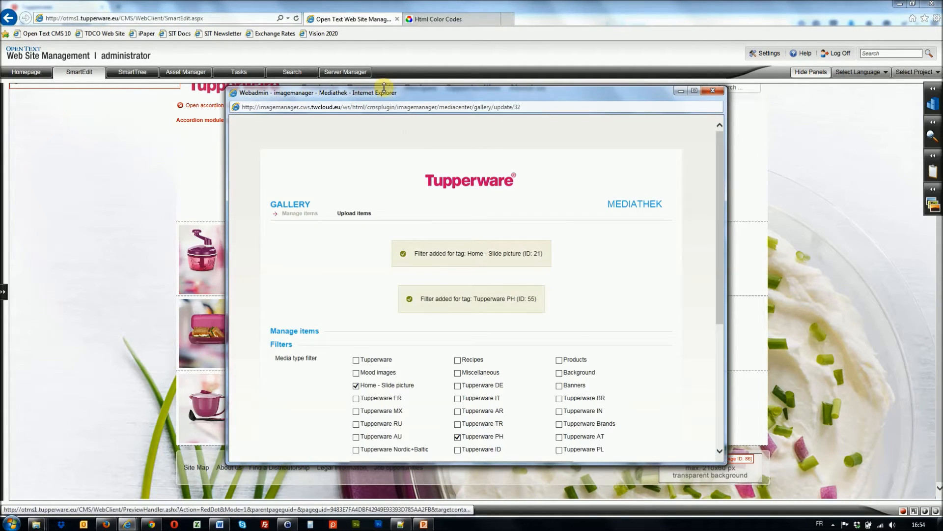
pyautogui.moveTo(385, 88); pyautogui.dragTo(392, 9)
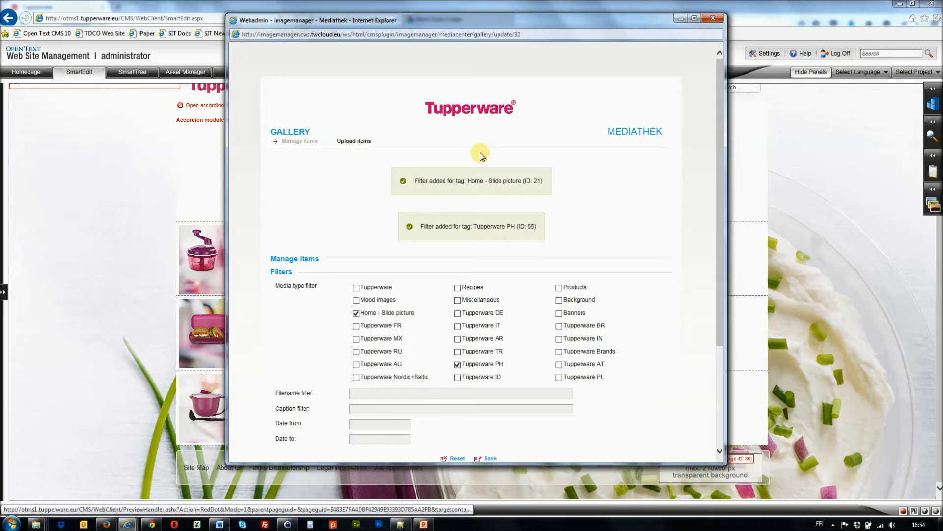
pyautogui.moveTo(720, 129); pyautogui.dragTo(718, 258)
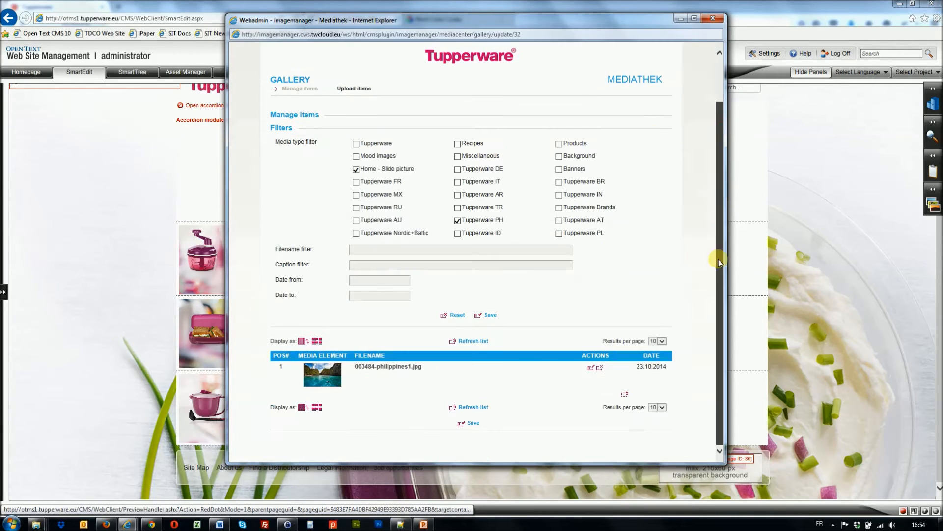
pyautogui.click(380, 368)
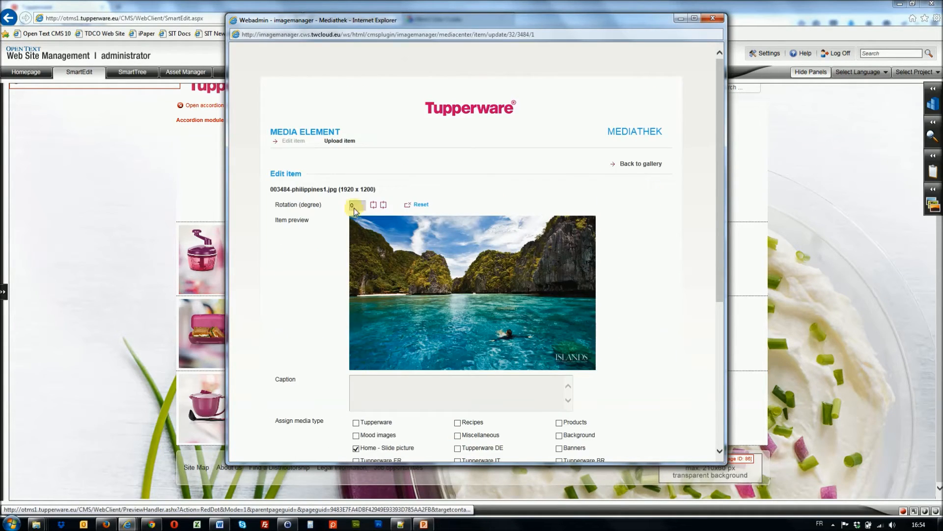
pyautogui.moveTo(339, 189); pyautogui.dragTo(376, 190)
pyautogui.moveTo(721, 164); pyautogui.dragTo(712, 328)
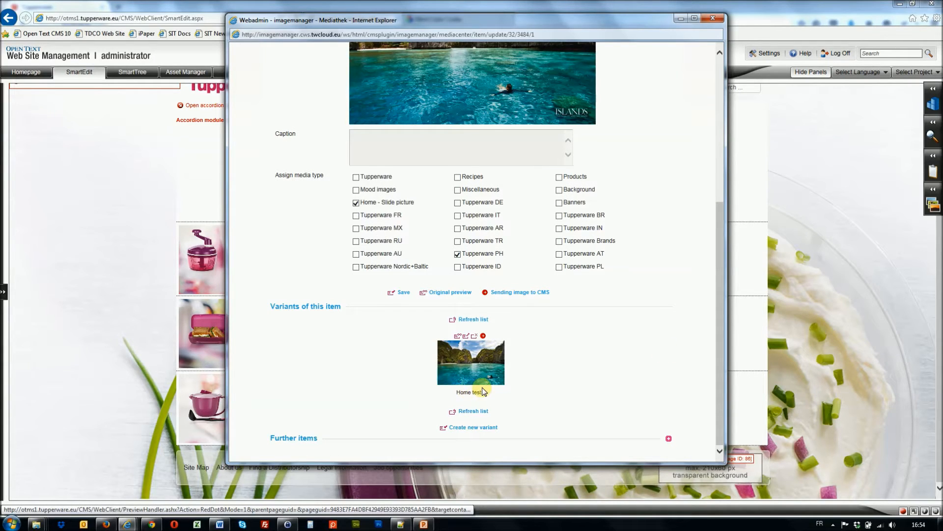
pyautogui.click(483, 336)
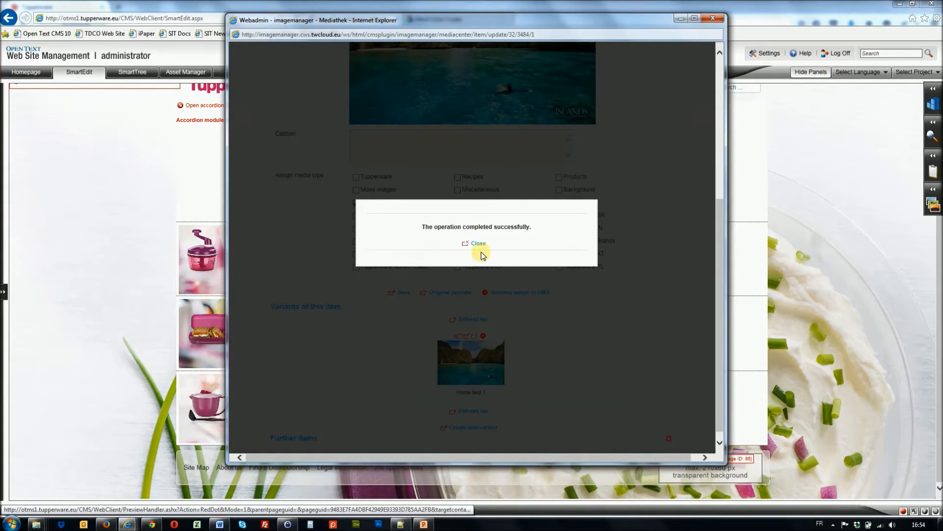
pyautogui.click(478, 244)
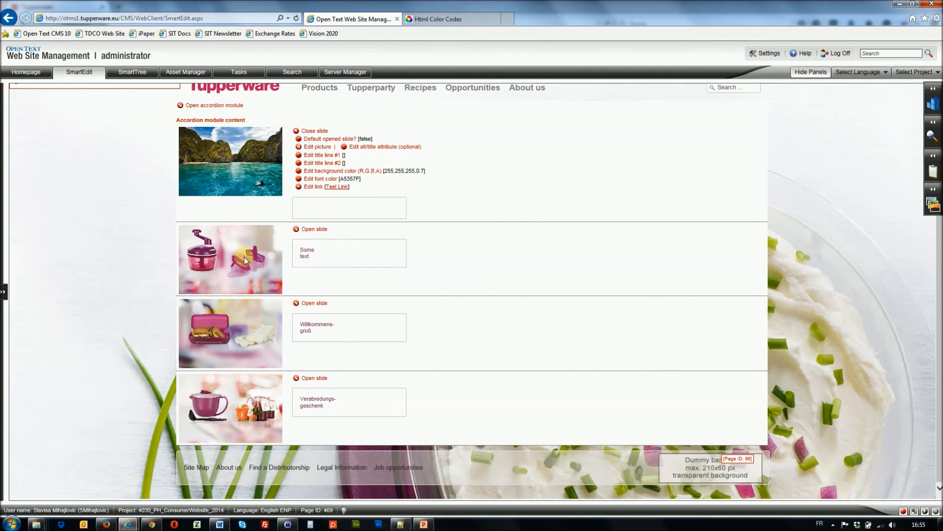
pyautogui.click(191, 266)
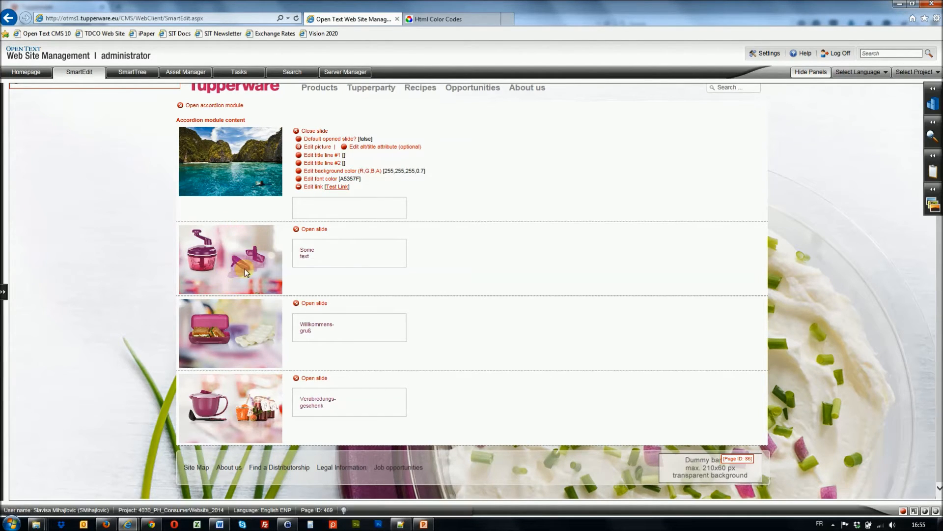
pyautogui.click(198, 333)
pyautogui.click(219, 332)
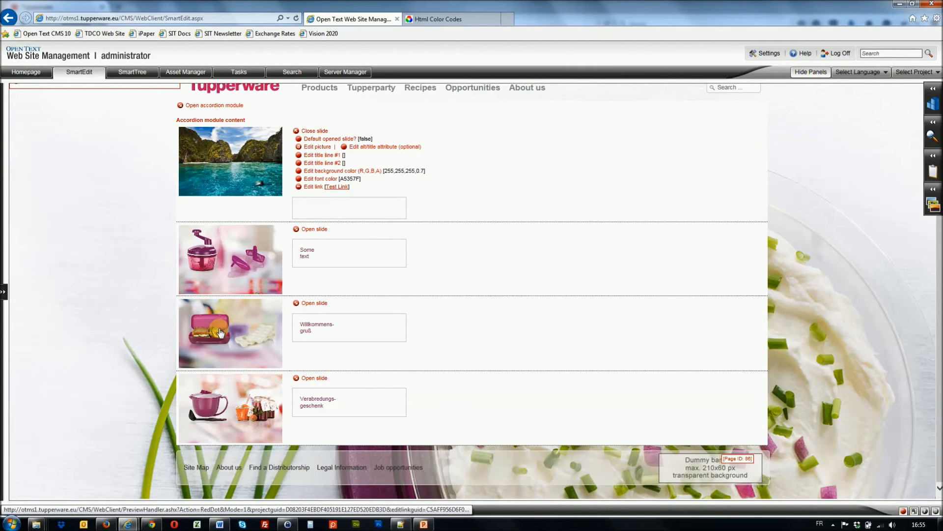
# Open the slide picture's "Home test 1" variant for editing, examine its crop and width-to-height ratio options, and close the image manager.
pyautogui.click(298, 147)
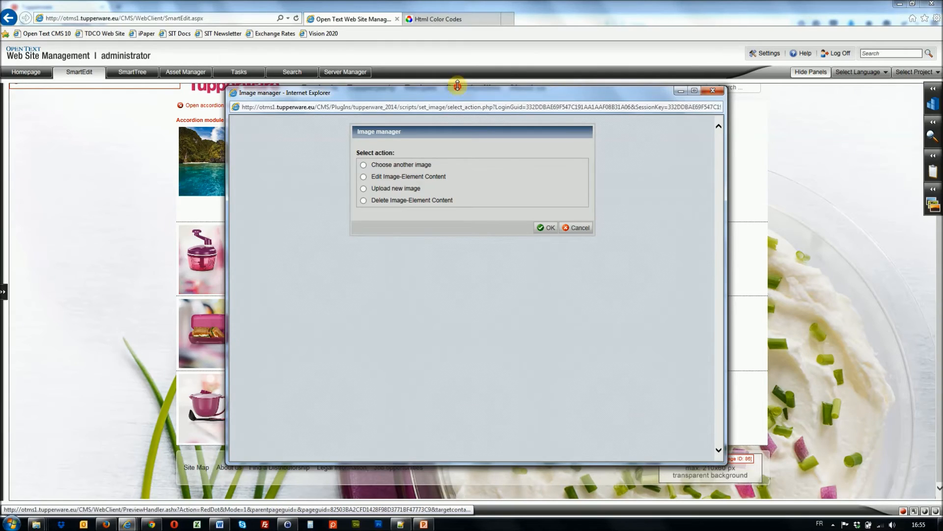
pyautogui.moveTo(458, 85); pyautogui.dragTo(462, 39)
pyautogui.click(365, 129)
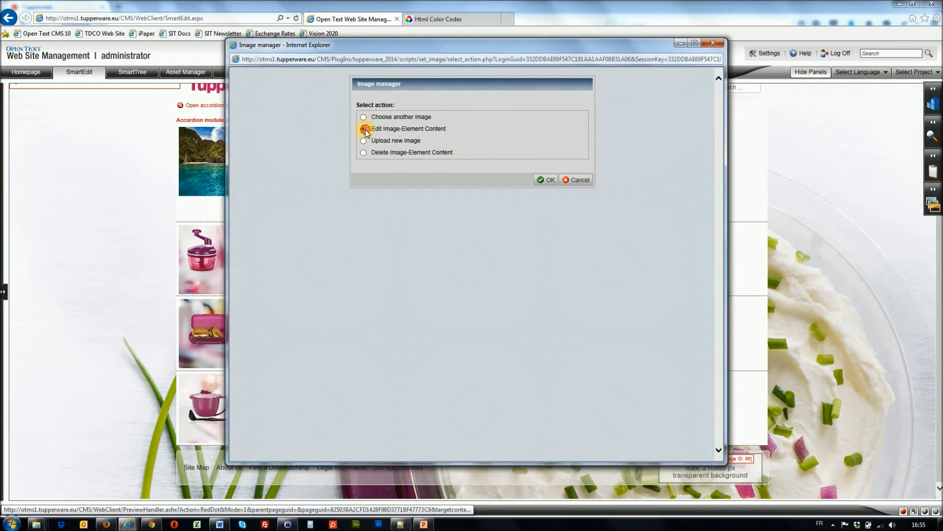
pyautogui.click(548, 179)
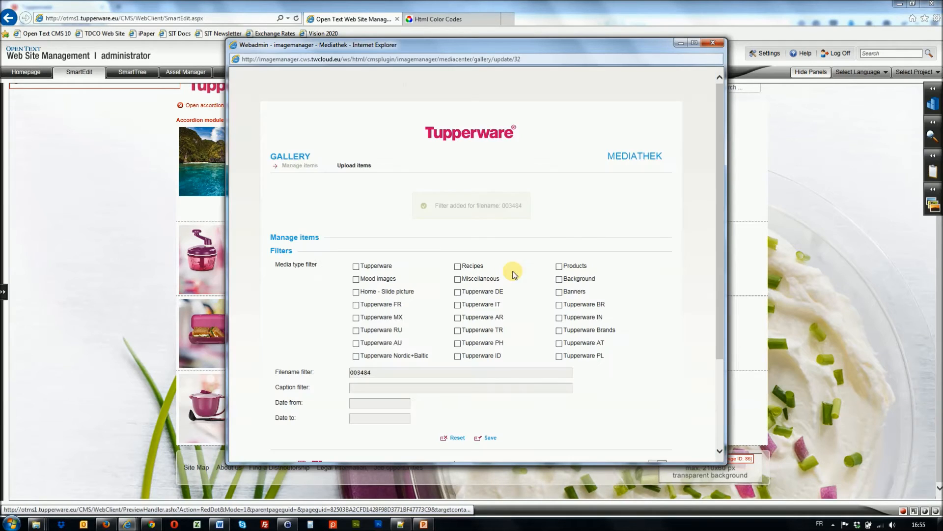
pyautogui.moveTo(716, 187); pyautogui.dragTo(721, 299)
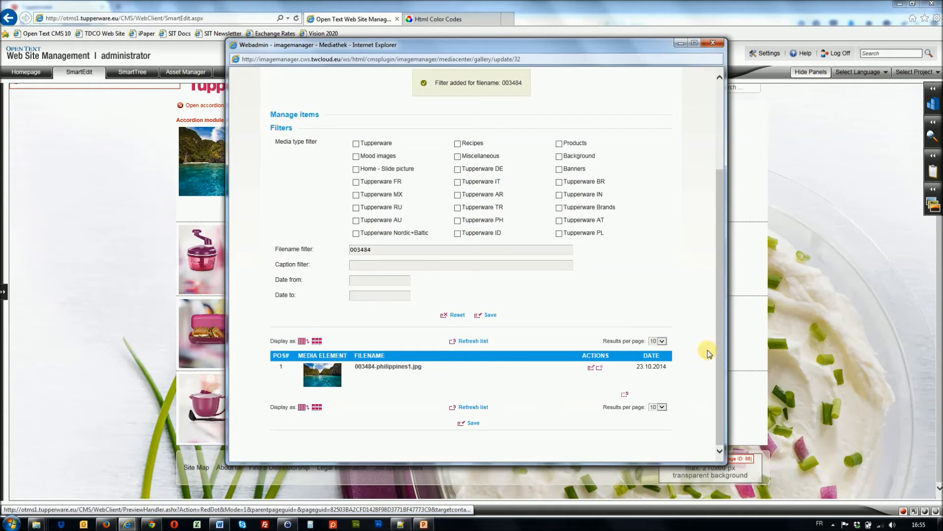
pyautogui.click(399, 368)
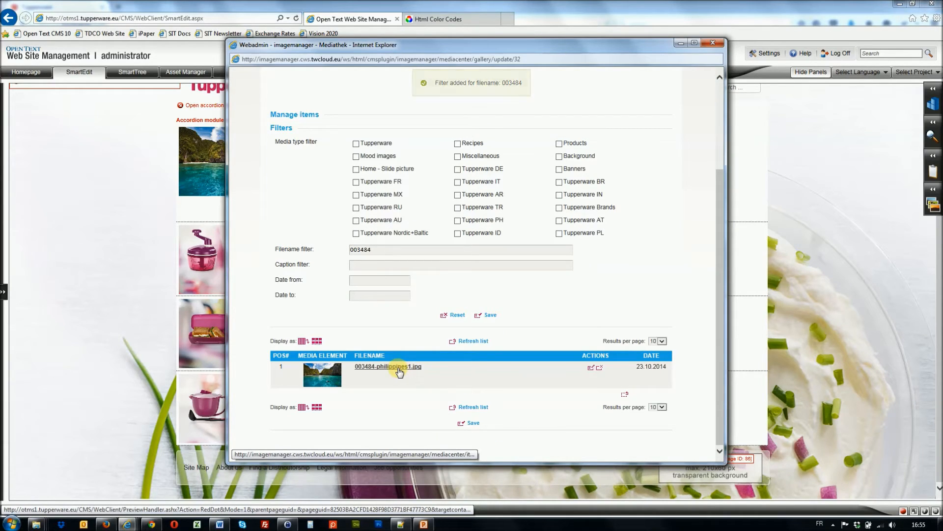
pyautogui.moveTo(718, 244); pyautogui.dragTo(709, 396)
pyautogui.click(466, 337)
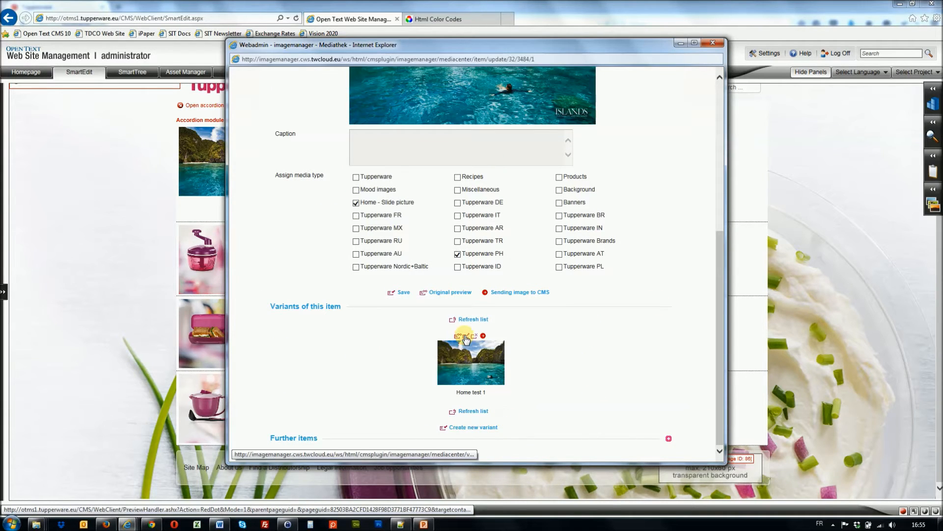
pyautogui.moveTo(717, 222); pyautogui.dragTo(719, 295)
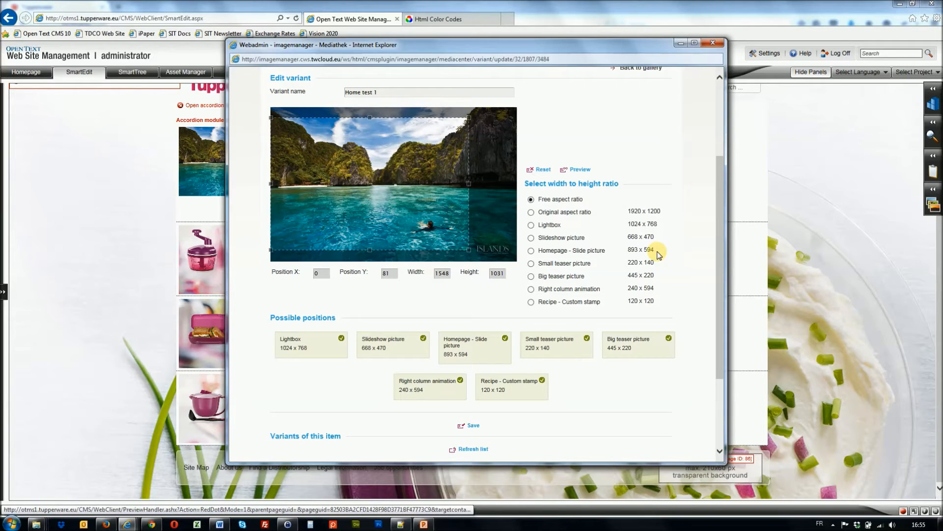
pyautogui.click(713, 43)
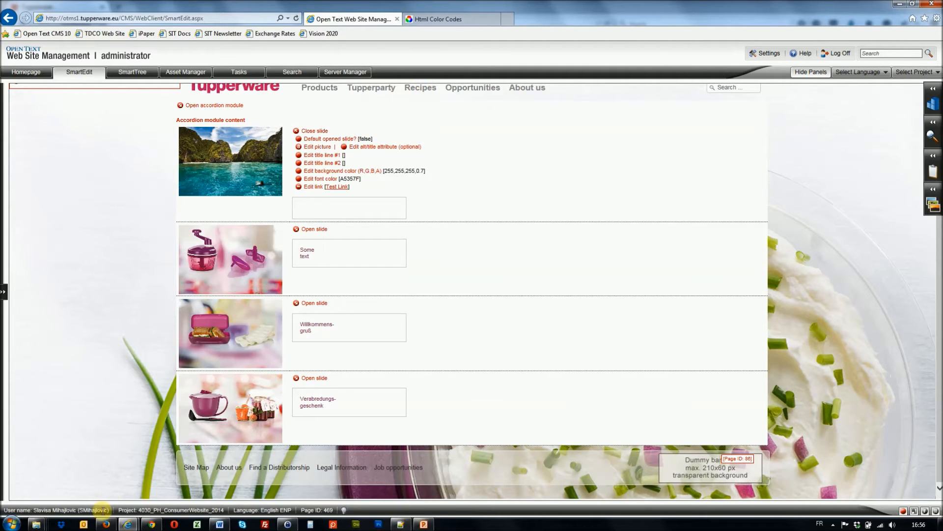
# Switch to Firefox to look at the slide captions on the published home page, and return to the CMS.
pyautogui.click(104, 524)
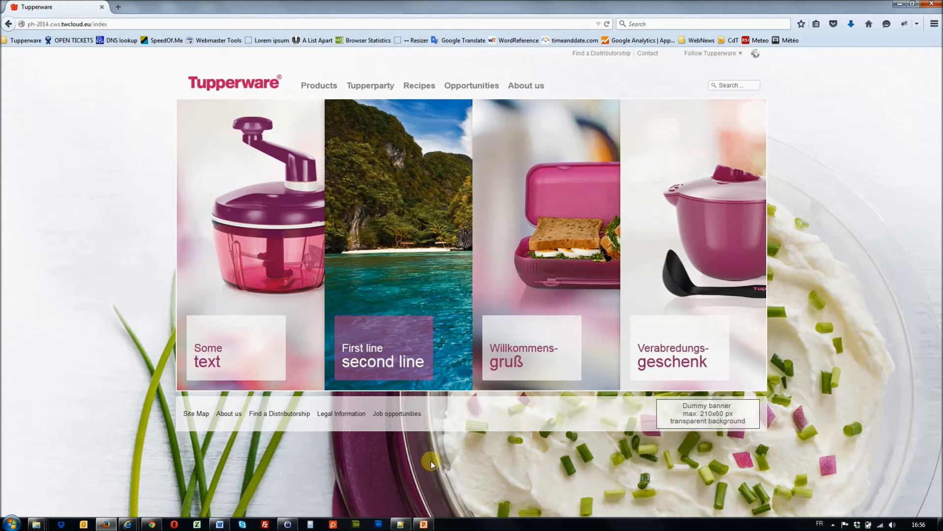
pyautogui.moveTo(431, 253)
pyautogui.click(897, 4)
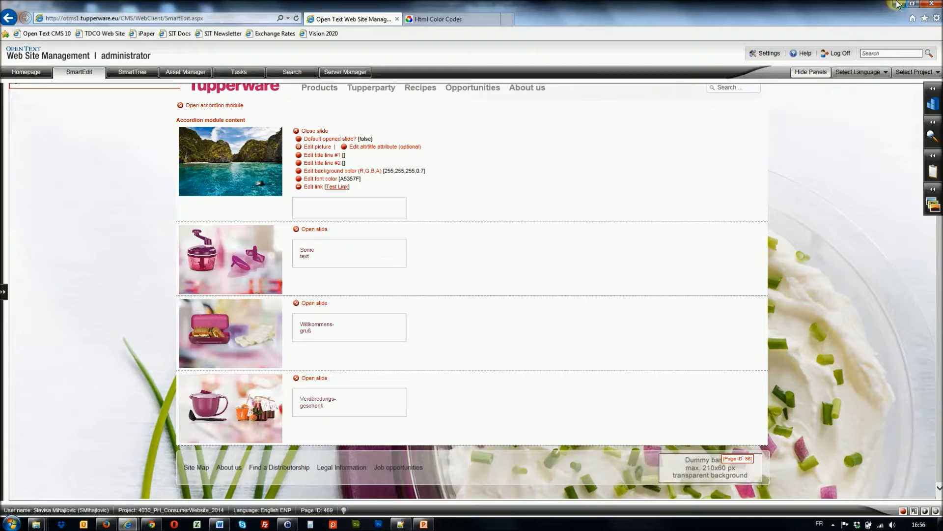
# Set the new slide's top headline line to "Line 1" and its bottom headline line to "Line 2".
pyautogui.click(300, 157)
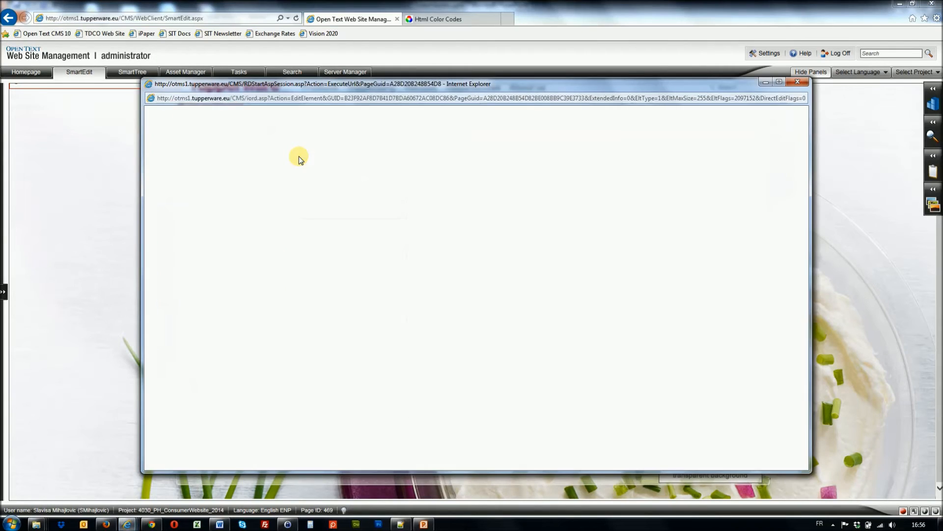
pyautogui.write('Line 1')
pyautogui.click(366, 227)
pyautogui.write('L')
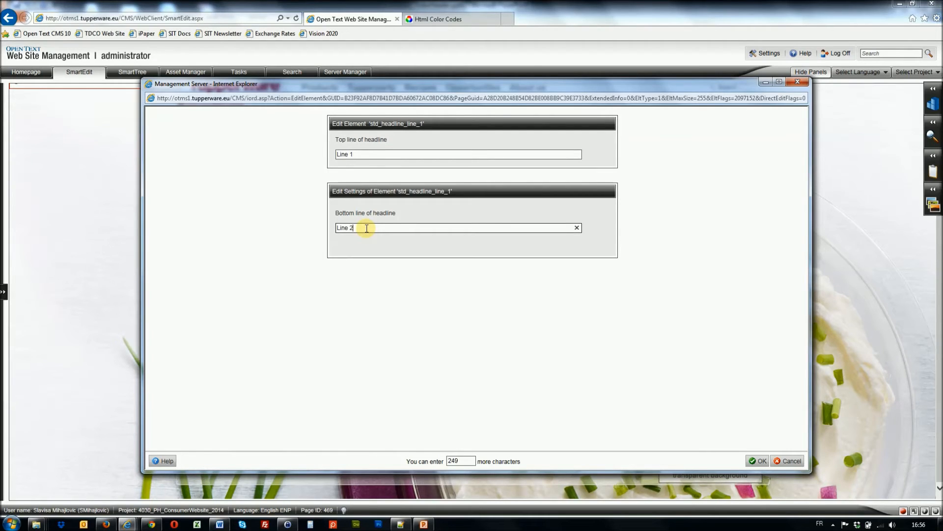
pyautogui.click(758, 462)
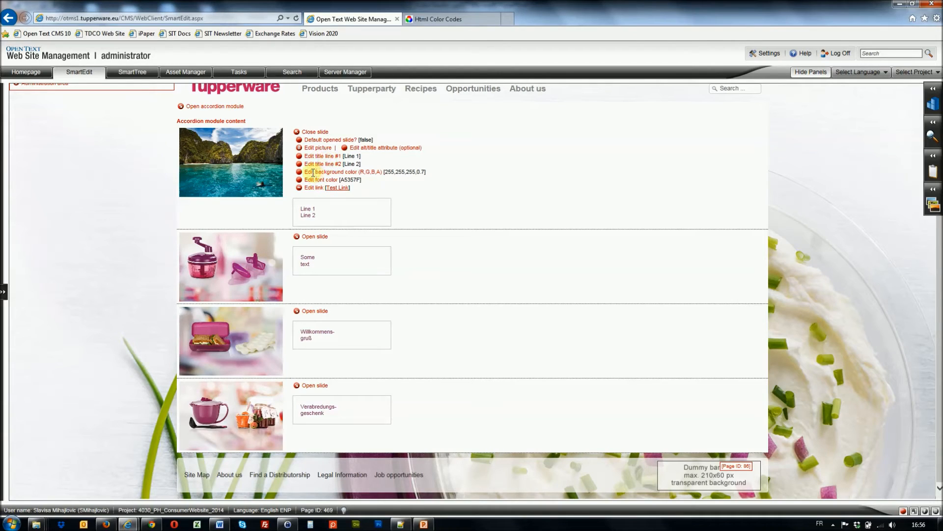
pyautogui.moveTo(305, 172); pyautogui.dragTo(338, 180)
pyautogui.click(317, 170)
pyautogui.moveTo(384, 172); pyautogui.dragTo(415, 172)
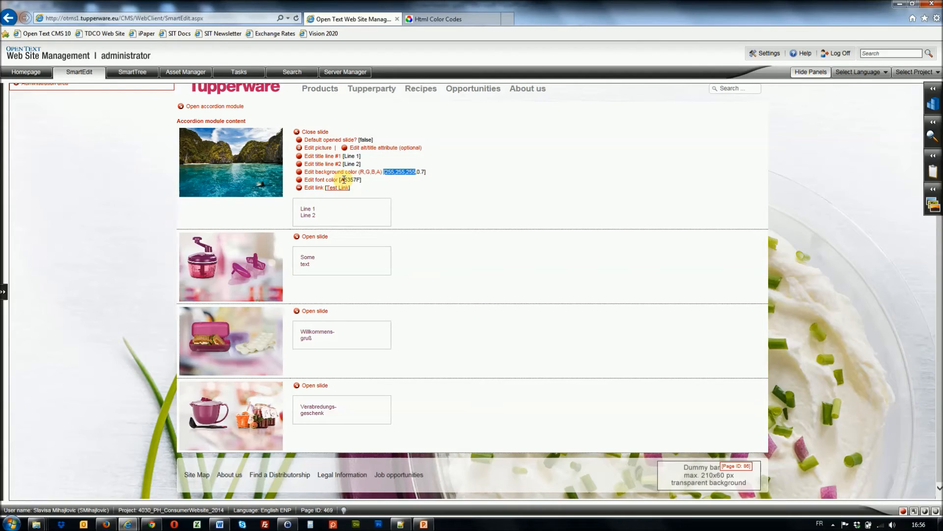
pyautogui.moveTo(344, 180); pyautogui.dragTo(358, 182)
# Pick the bright pink F50AE2 in the HTML Color Picker on the Html Color Codes page and copy its hex code.
pyautogui.click(444, 22)
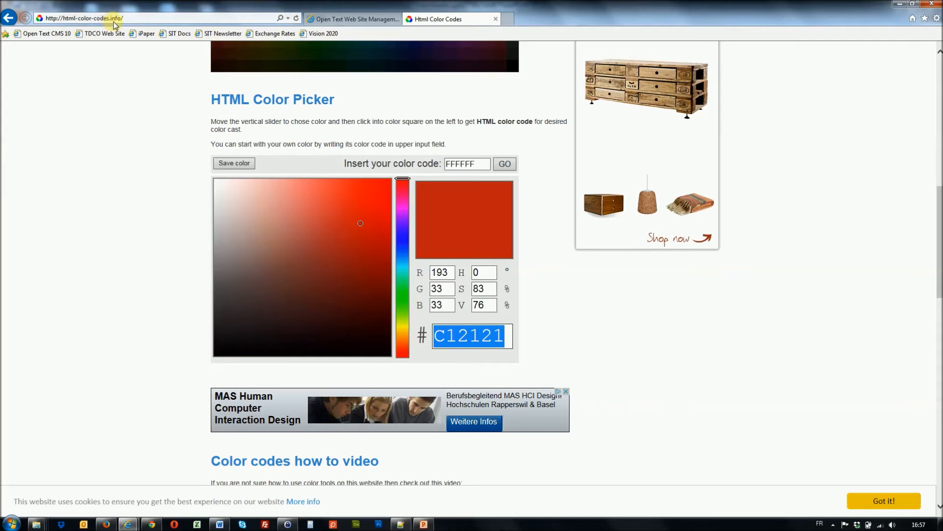
pyautogui.click(366, 196)
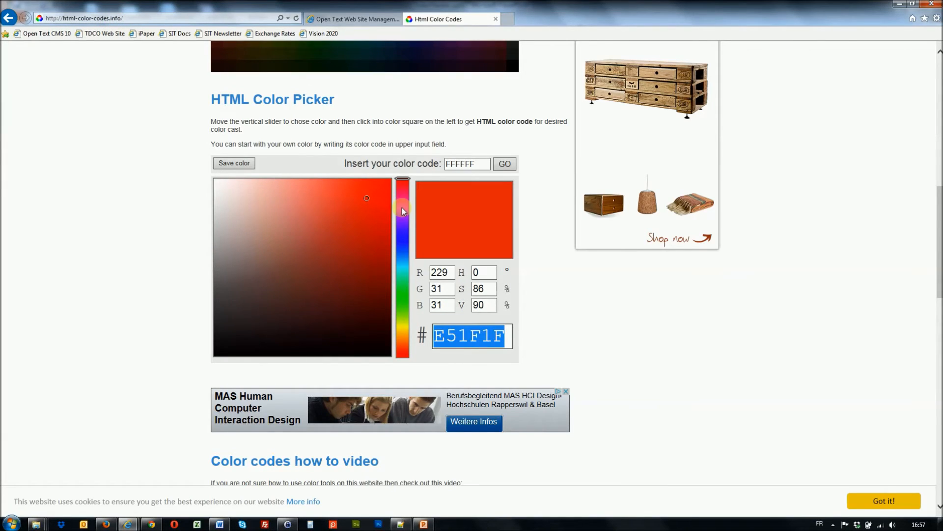
pyautogui.click(403, 205)
pyautogui.click(384, 187)
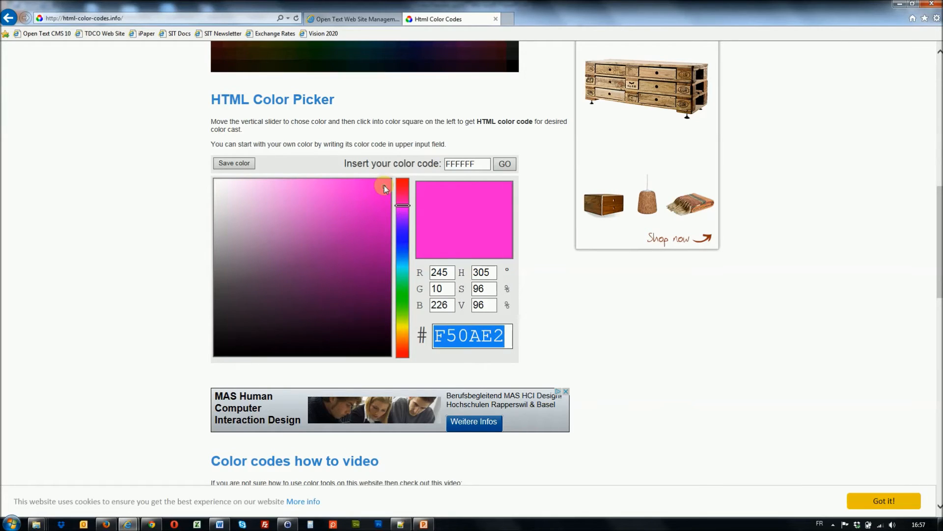
pyautogui.rightClick(462, 337)
pyautogui.click(544, 366)
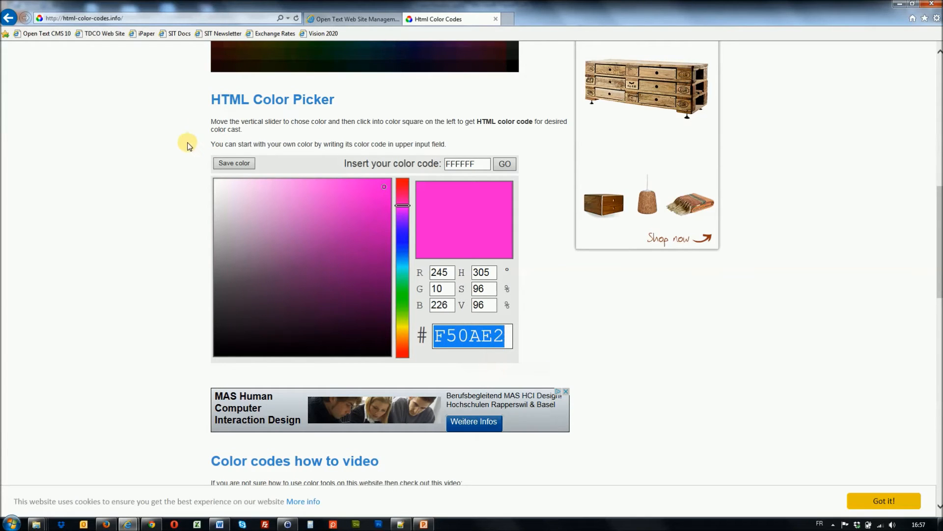
# Return to the CMS and set the new slide's font color to the copied hex value F50AE2.
pyautogui.click(339, 19)
pyautogui.click(300, 181)
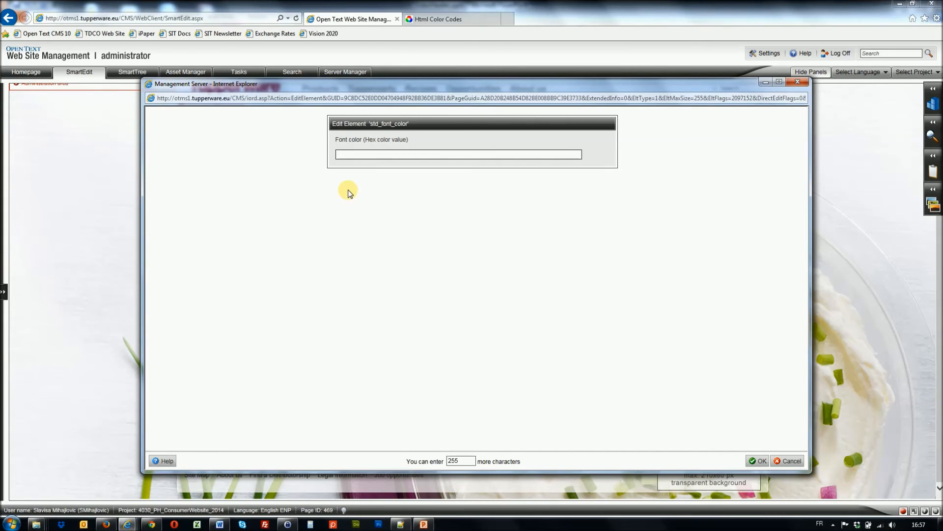
pyautogui.hotkey('ctrl', 'v')
pyautogui.click(757, 461)
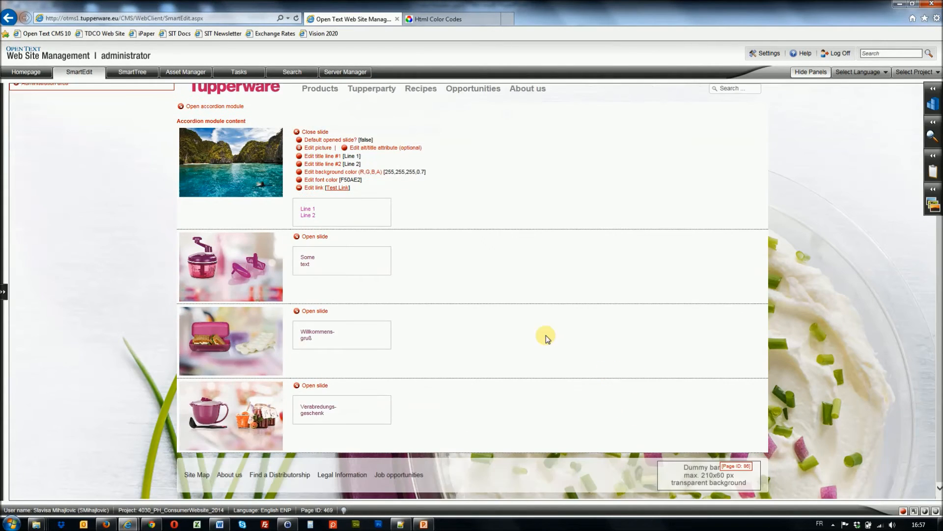
pyautogui.moveTo(301, 208); pyautogui.dragTo(317, 217)
pyautogui.click(313, 214)
pyautogui.moveTo(361, 172); pyautogui.dragTo(370, 172)
# Examine the RGB values of white, black and two pink shades in the HTML Color Picker, and return to the CMS.
pyautogui.click(438, 19)
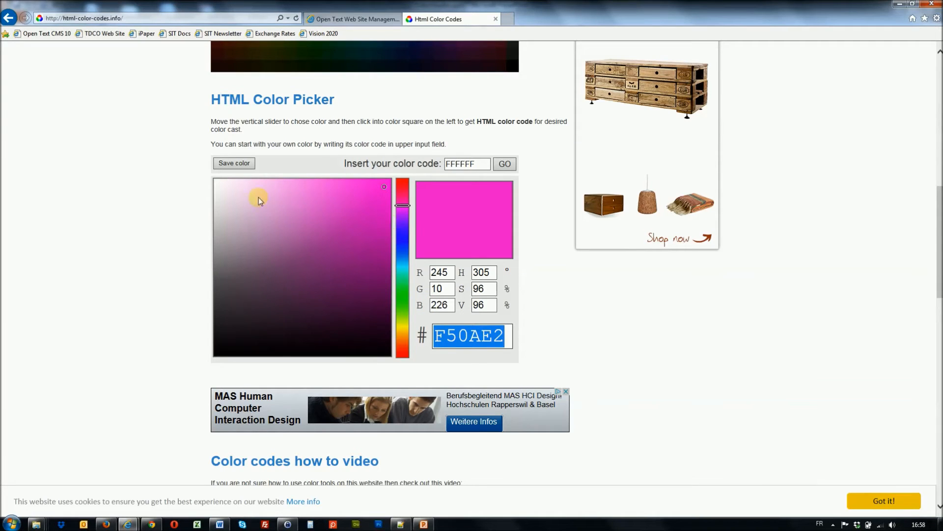
pyautogui.click(213, 179)
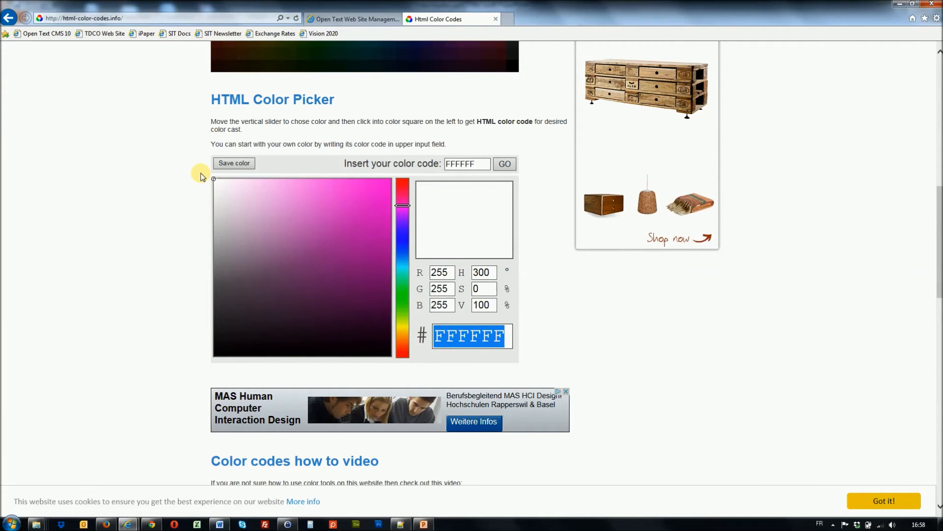
pyautogui.click(390, 357)
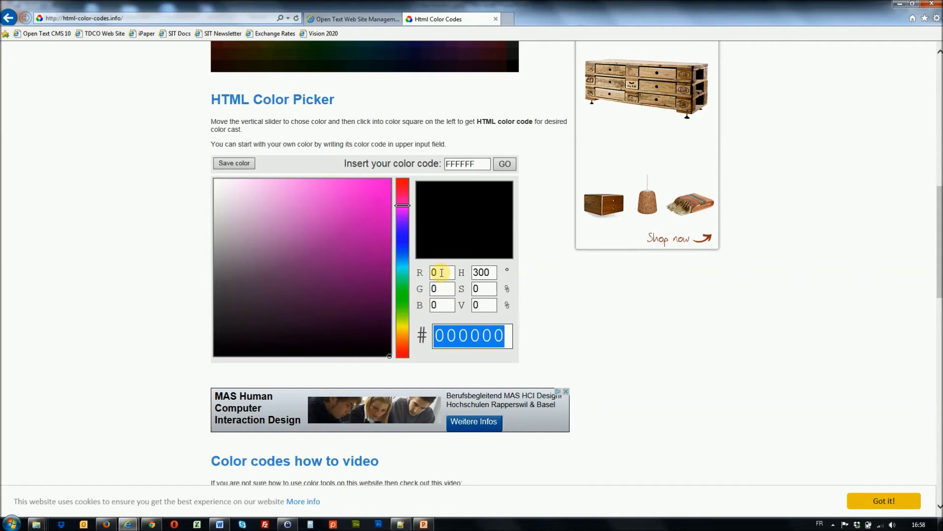
pyautogui.click(384, 229)
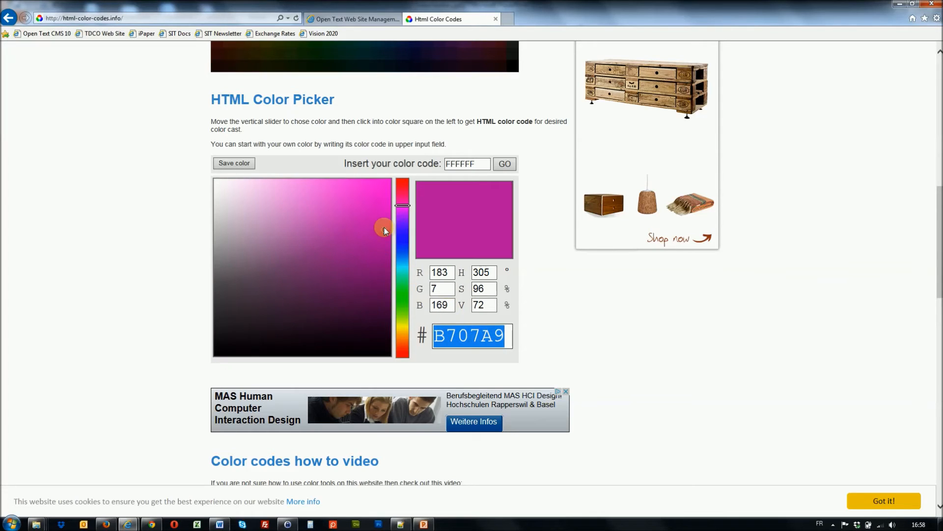
pyautogui.click(384, 206)
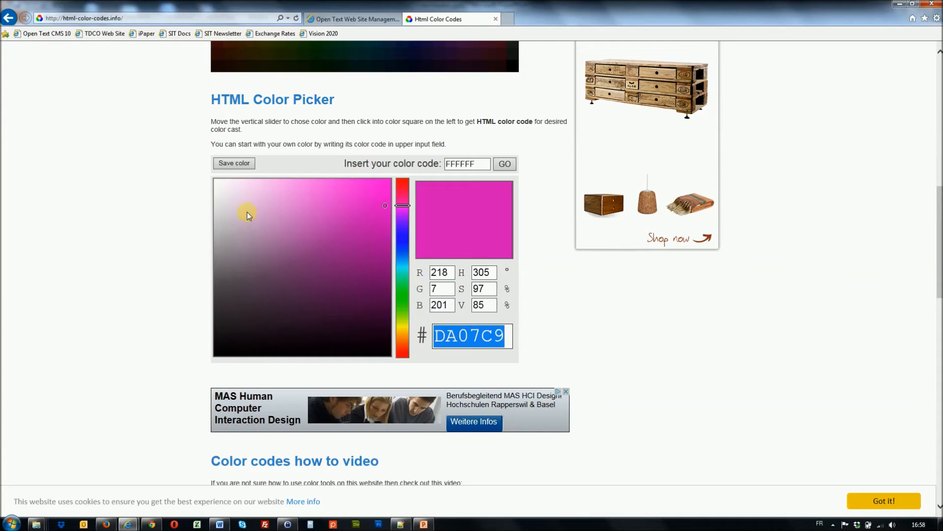
pyautogui.click(359, 19)
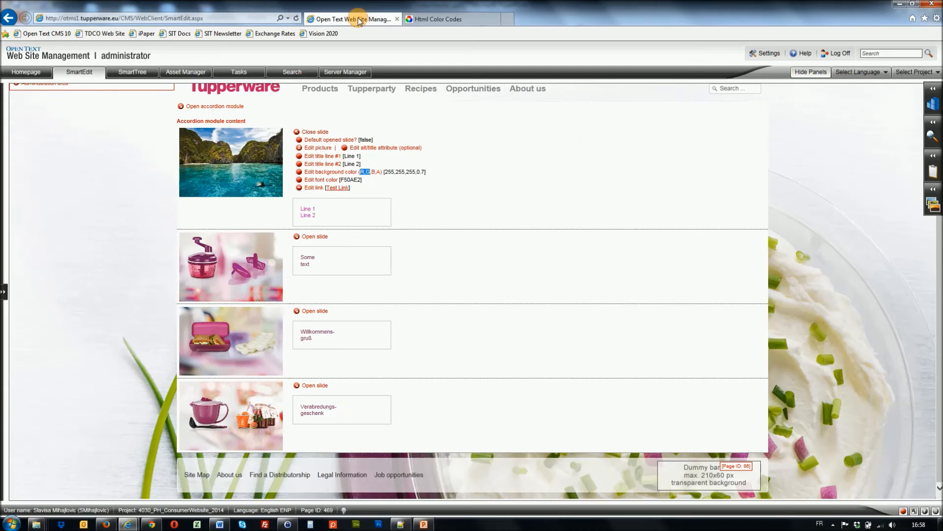
# Close the Html Color Codes page and set the new slide's background color to red 0, green 0, blue 0 with opacity 0.5.
pyautogui.click(496, 19)
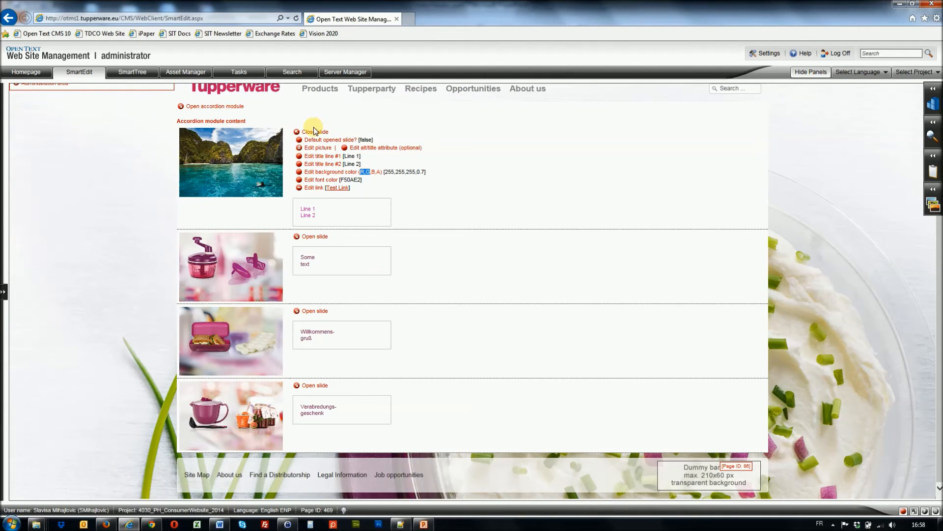
pyautogui.click(300, 173)
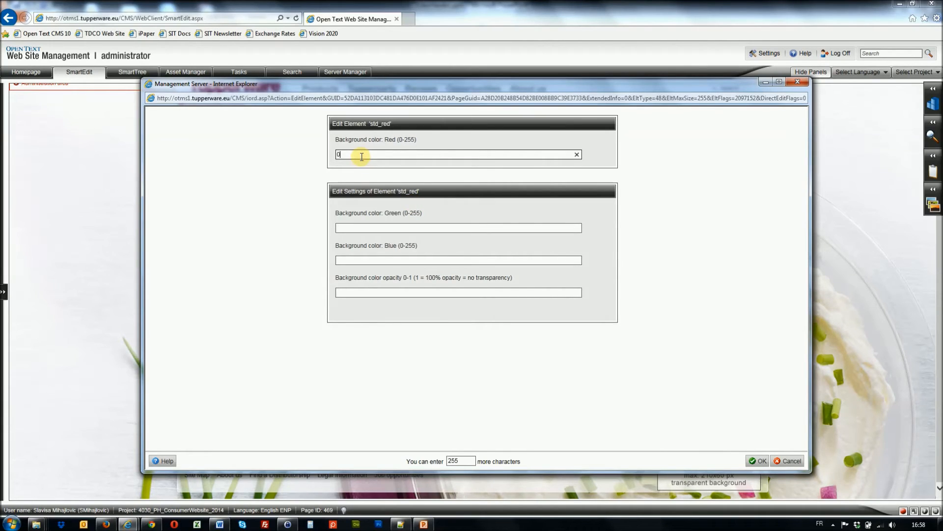
pyautogui.click(361, 157)
pyautogui.write('0')
pyautogui.click(350, 227)
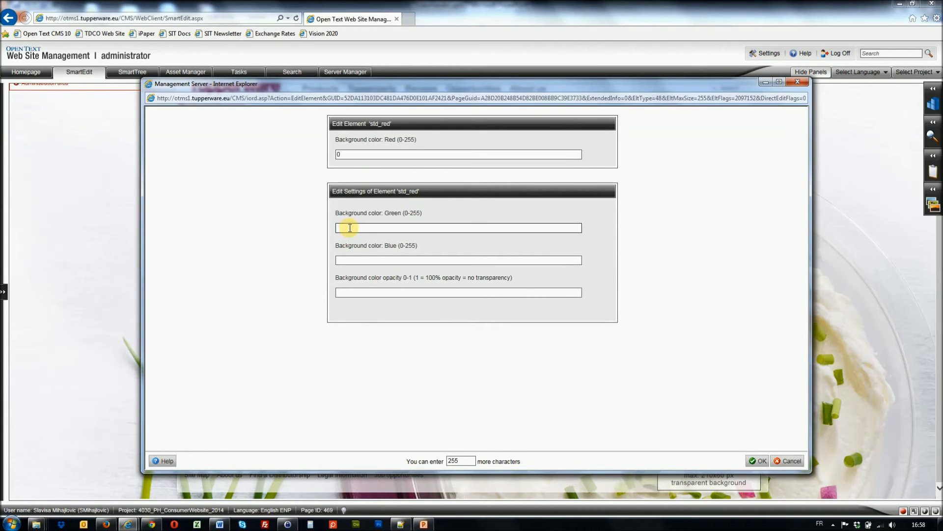
pyautogui.click(357, 260)
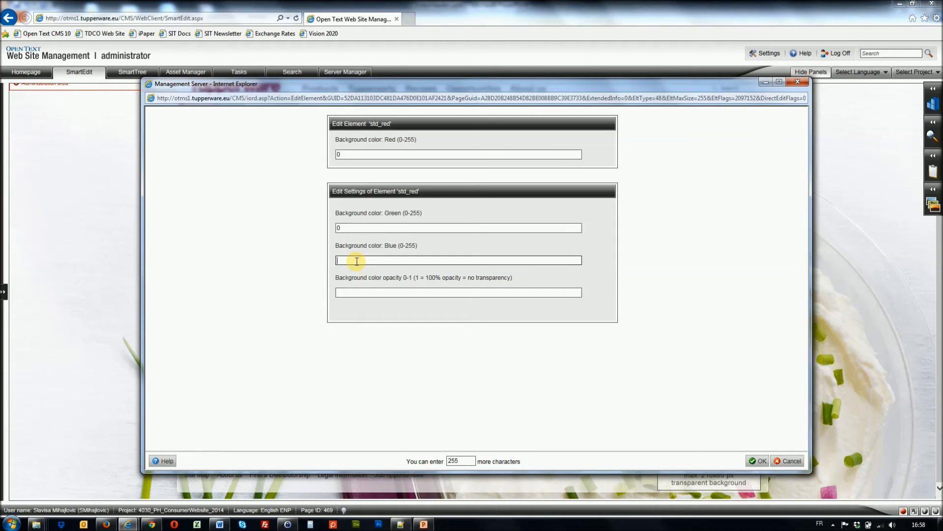
pyautogui.write('0')
pyautogui.click(355, 292)
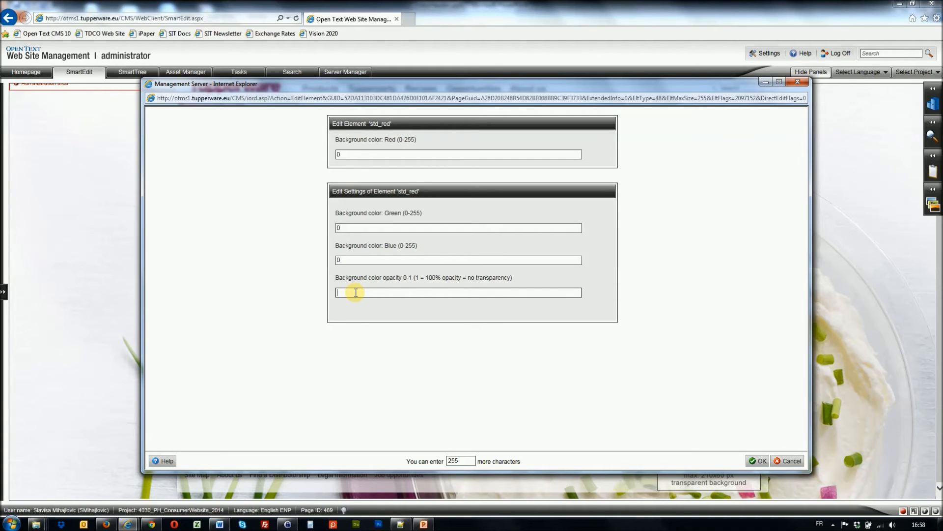
pyautogui.write('0.5')
pyautogui.moveTo(347, 294); pyautogui.dragTo(290, 292)
pyautogui.click(482, 398)
pyautogui.click(750, 461)
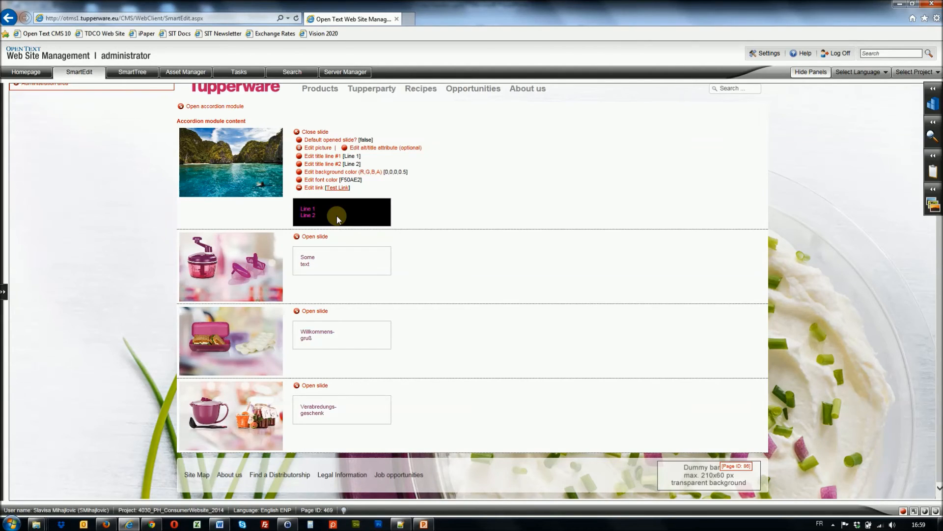
# Review the link assignment options for the new slide and leave them without making a change.
pyautogui.click(300, 187)
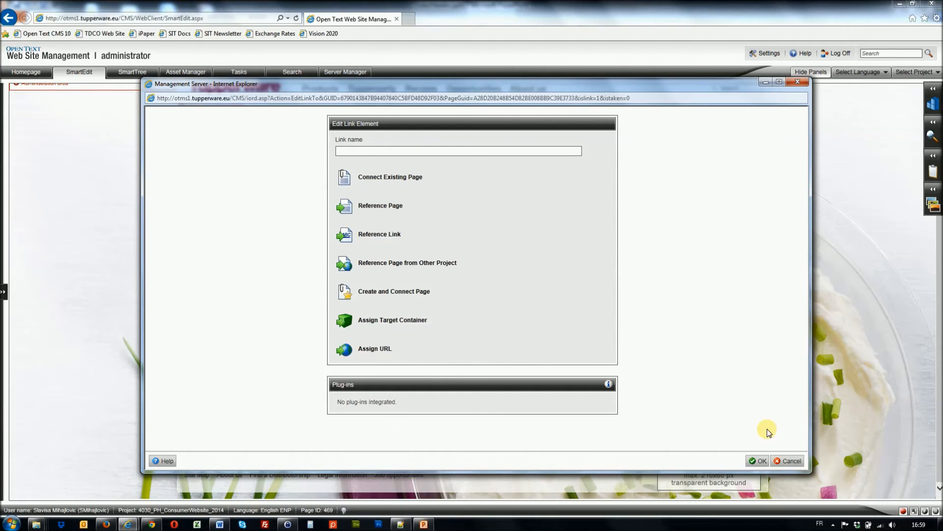
pyautogui.click(792, 461)
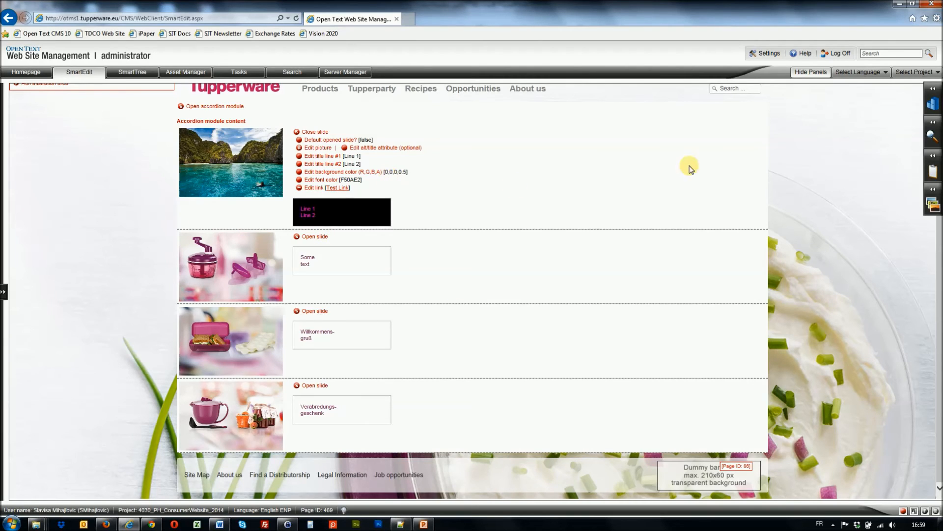
# Open the accordion module's page order and move Test Slide to the last place, below home_content_item 103.
pyautogui.click(181, 107)
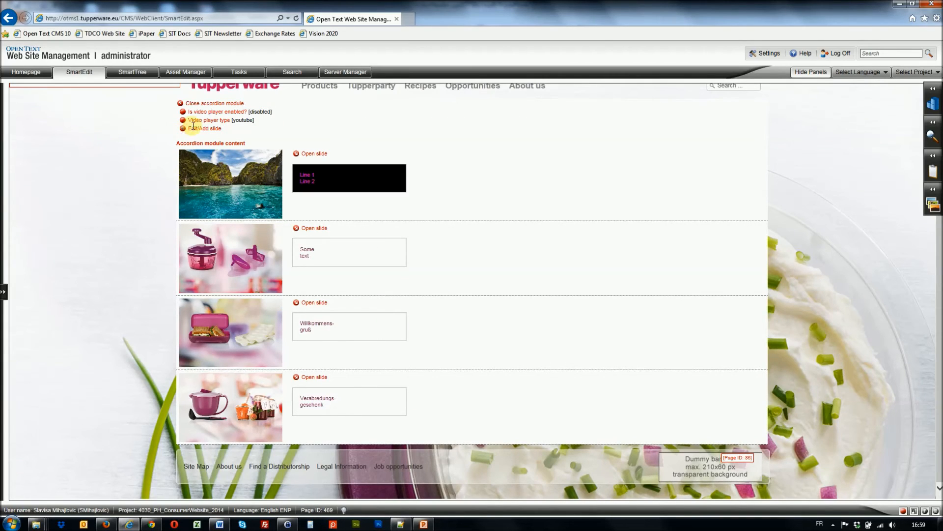
pyautogui.click(183, 129)
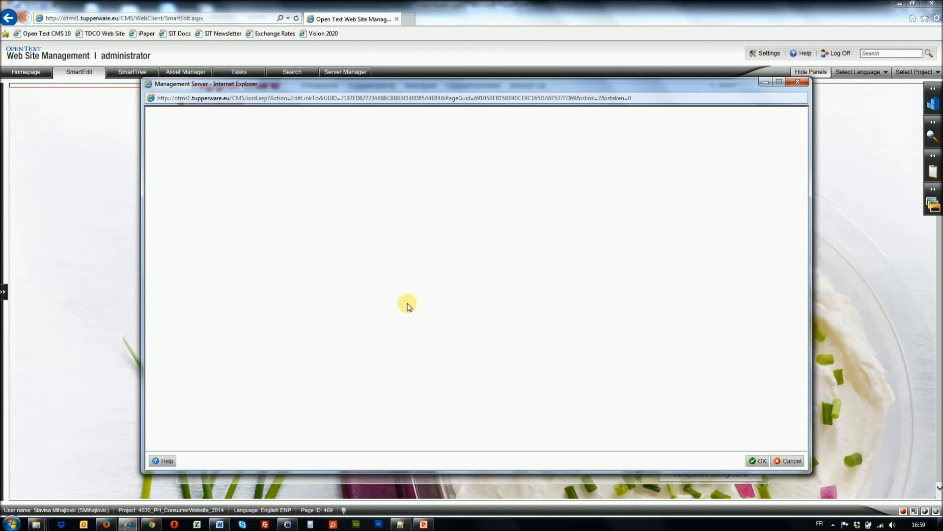
pyautogui.click(387, 279)
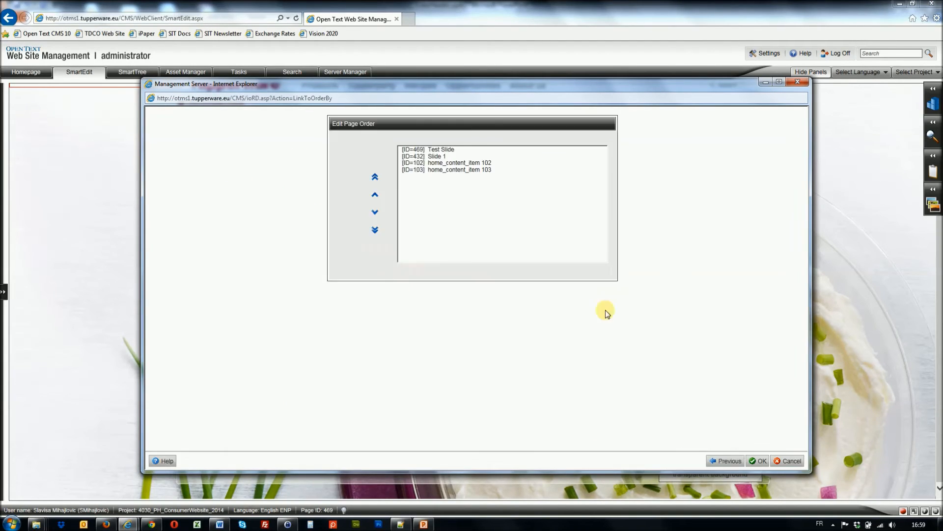
pyautogui.click(430, 150)
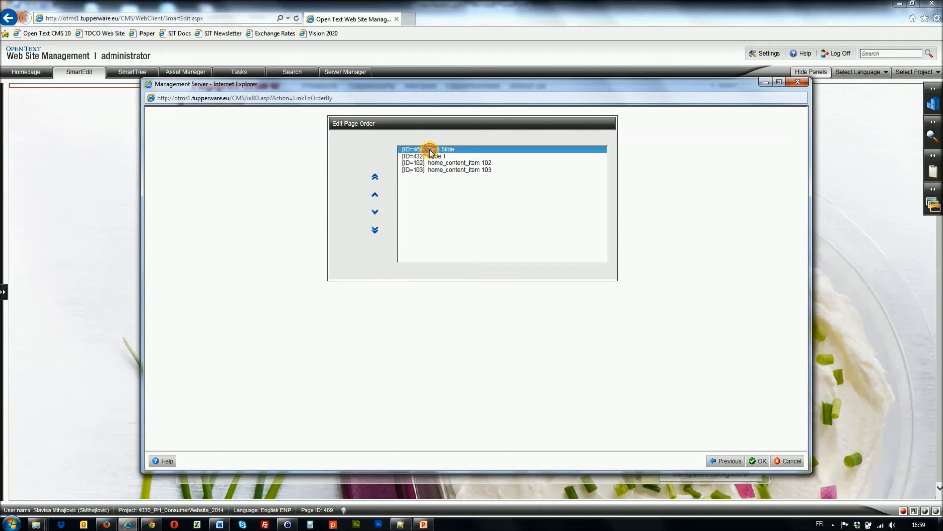
pyautogui.click(375, 212)
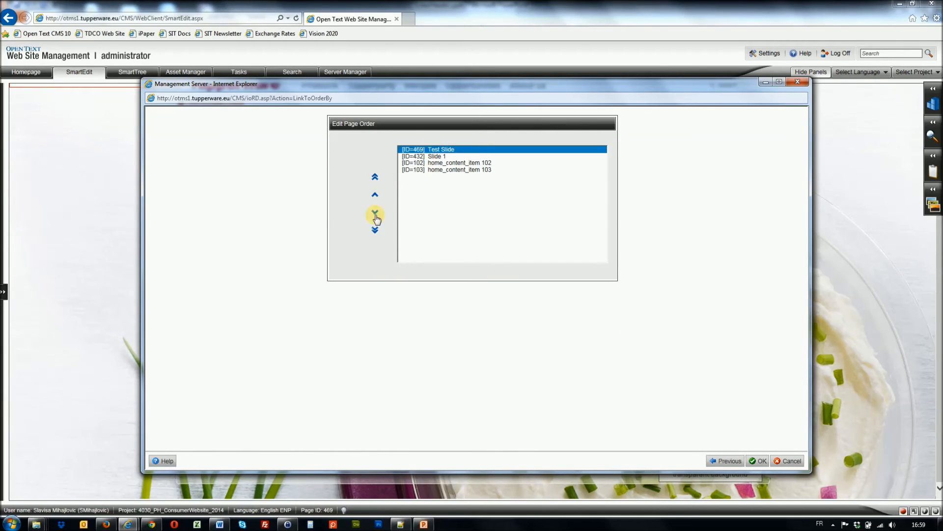
pyautogui.click(375, 212)
pyautogui.click(375, 213)
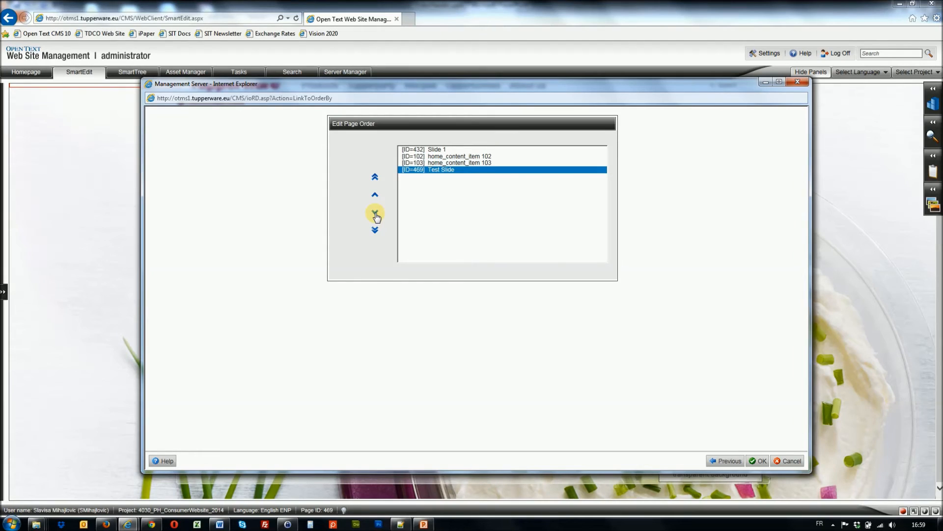
pyautogui.click(758, 461)
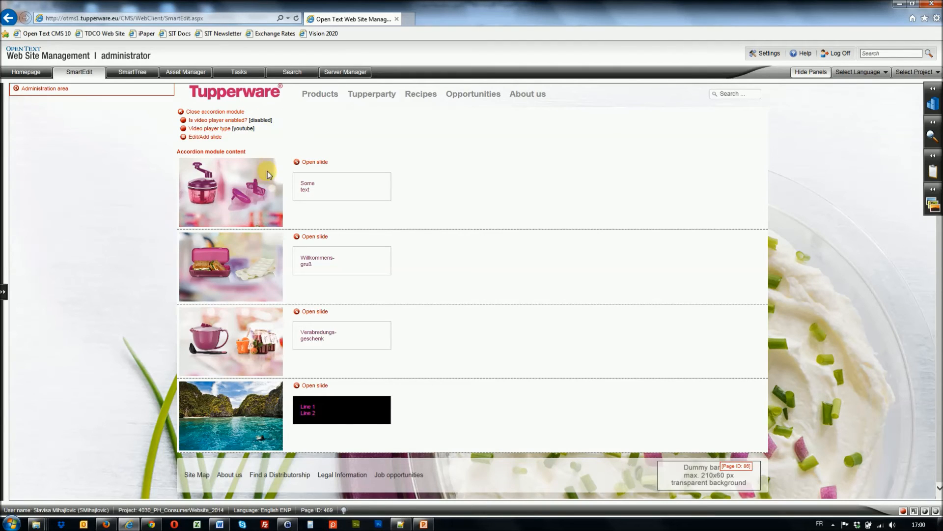
# Open a page preview of the home page, expand the first and last accordion slides to check them, and close the preview.
pyautogui.rightClick(496, 240)
pyautogui.moveTo(538, 356)
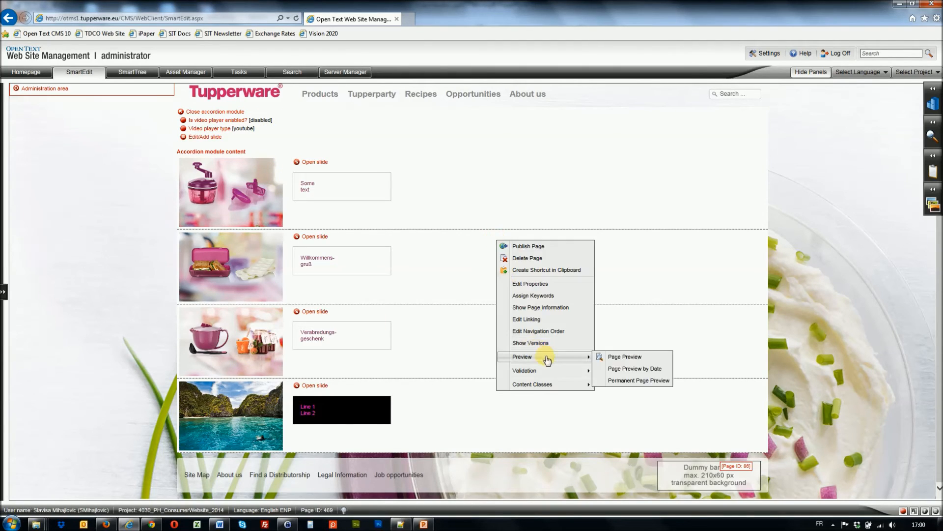
pyautogui.click(623, 358)
pyautogui.doubleClick(638, 89)
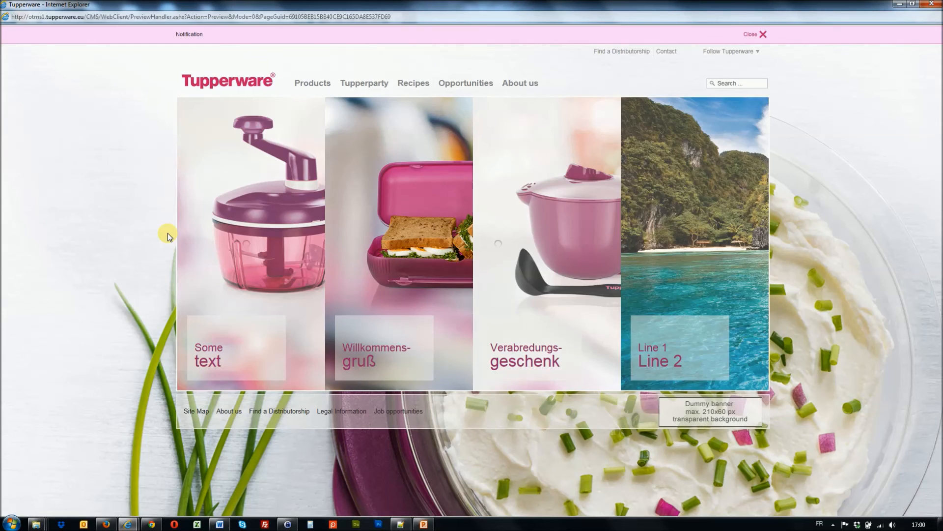
pyautogui.moveTo(227, 239)
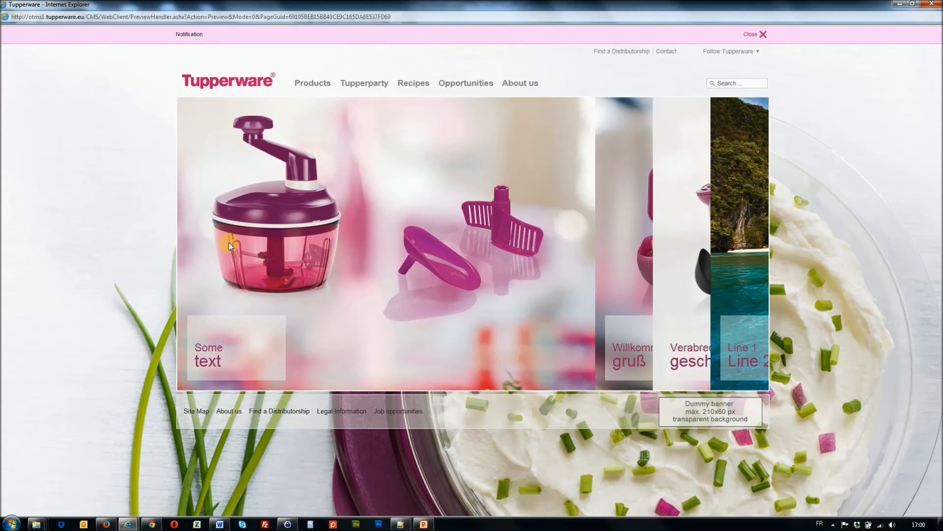
pyautogui.moveTo(689, 284)
pyautogui.moveTo(758, 290)
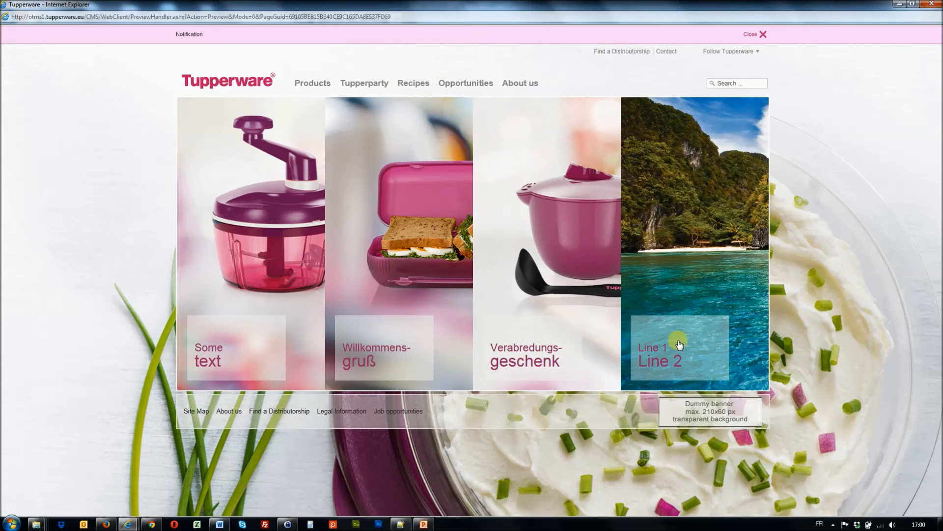
pyautogui.moveTo(676, 344)
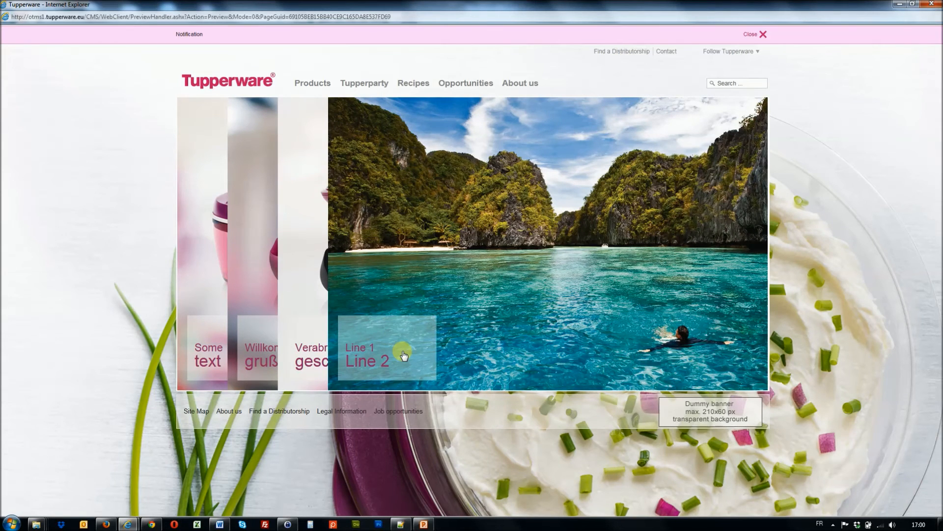
pyautogui.click(932, 4)
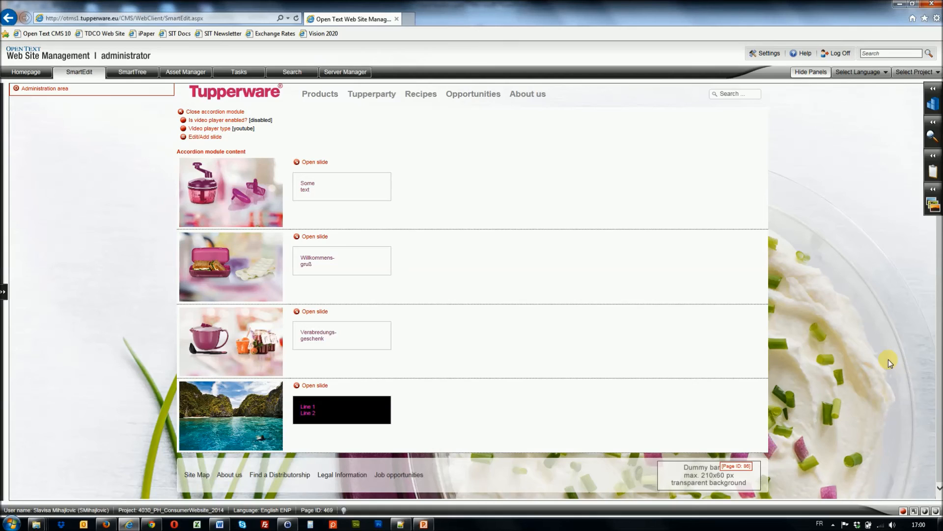
# Show the home page without its editing controls, check the slide's semi-transparent text box, and return to the editing view.
pyautogui.click(936, 512)
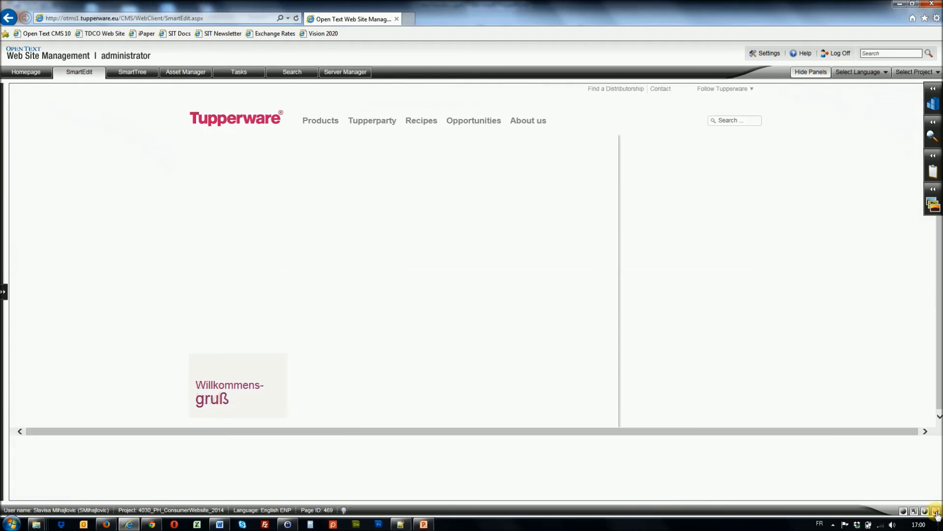
pyautogui.moveTo(715, 388)
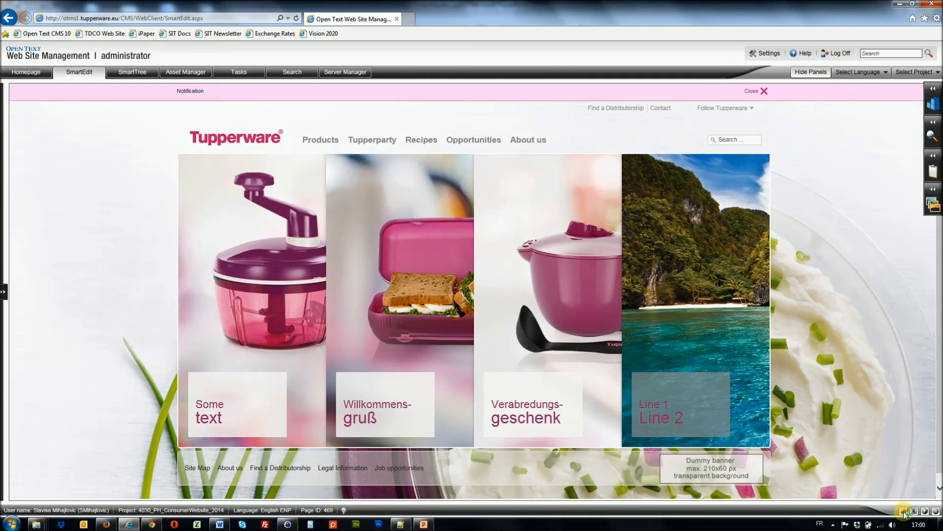
pyautogui.keyDown('ctrl'); pyautogui.click(879, 412); pyautogui.keyUp('ctrl')
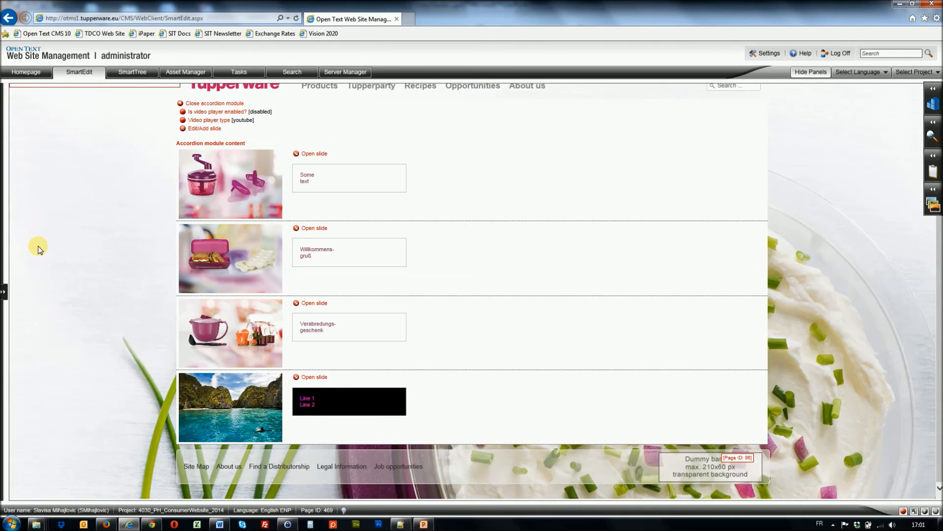
# Set the accordion module's video player option to enabled.
pyautogui.moveTo(193, 112); pyautogui.dragTo(237, 113)
pyautogui.click(183, 112)
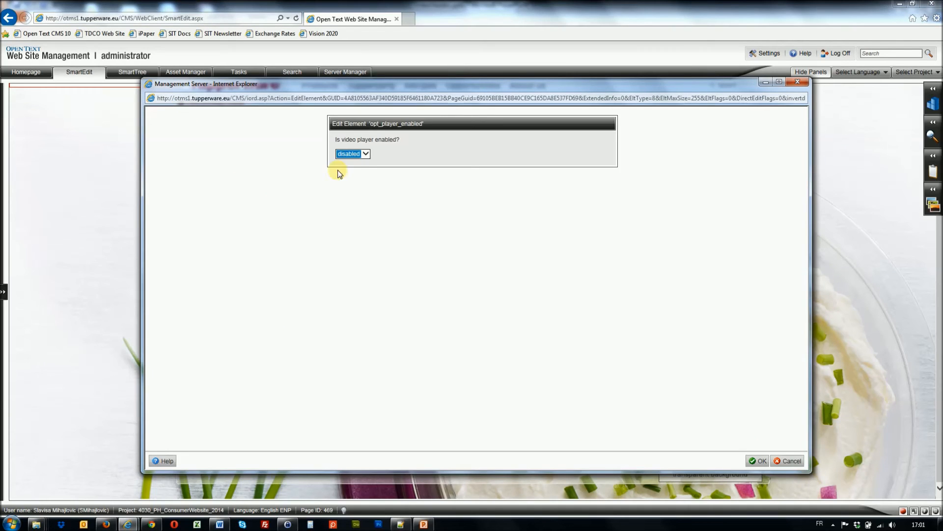
pyautogui.click(360, 151)
pyautogui.click(357, 160)
pyautogui.click(758, 461)
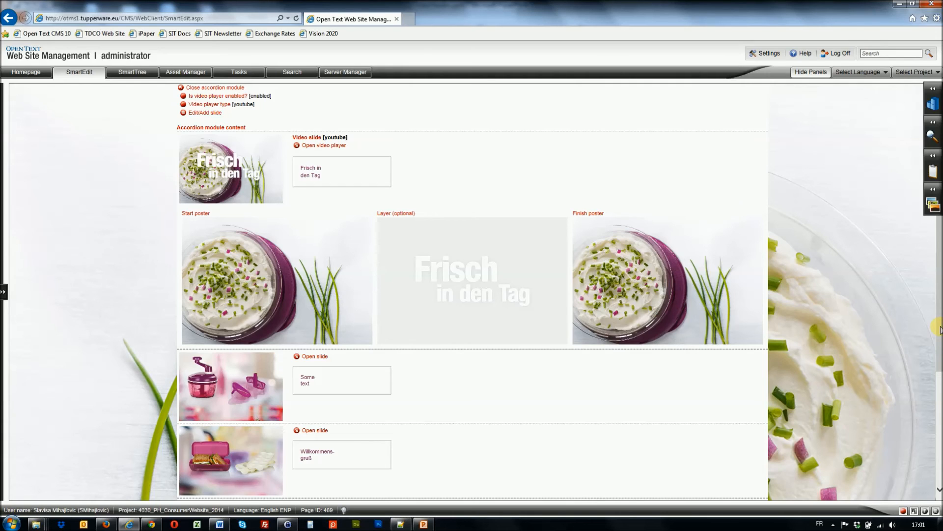
# Open the video slide's settings and examine its content box title and YouTube video ID.
pyautogui.click(297, 146)
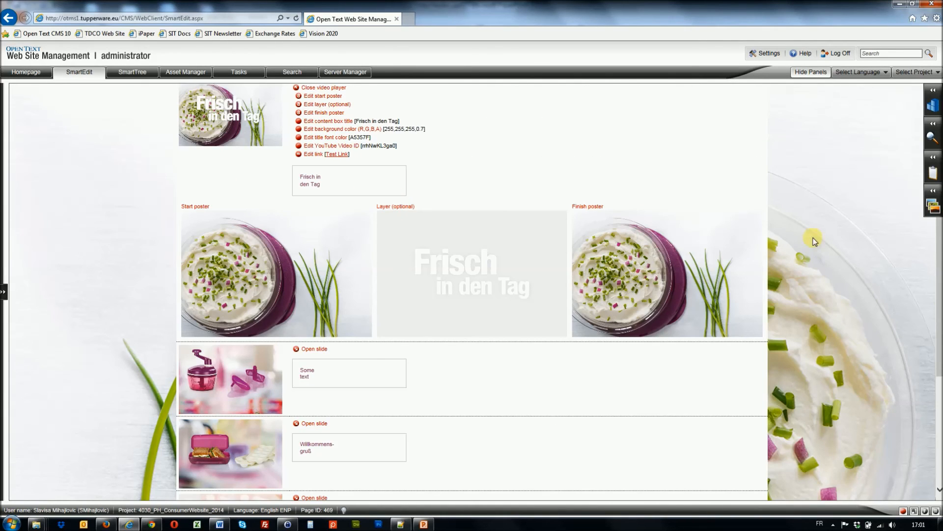
pyautogui.moveTo(941, 305); pyautogui.dragTo(941, 267)
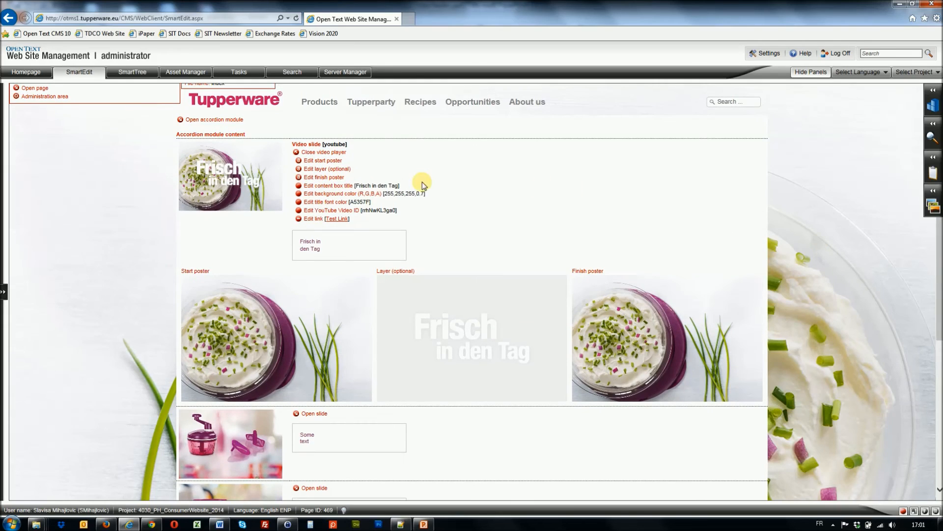
pyautogui.moveTo(354, 185); pyautogui.dragTo(392, 185)
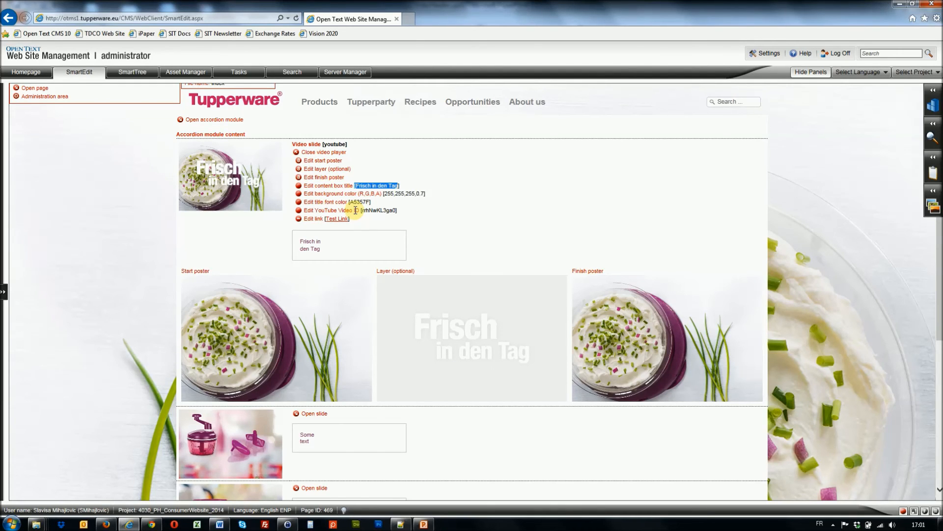
pyautogui.moveTo(361, 210); pyautogui.dragTo(397, 209)
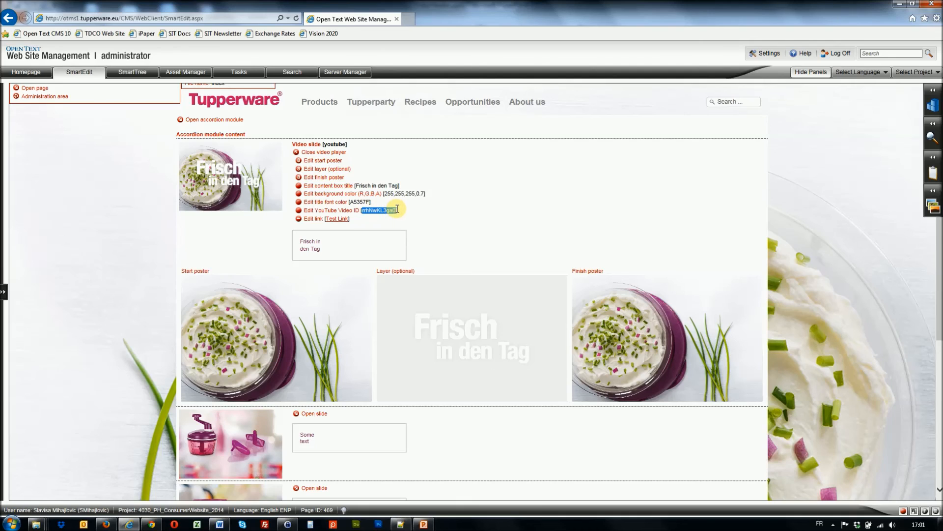
pyautogui.click(421, 218)
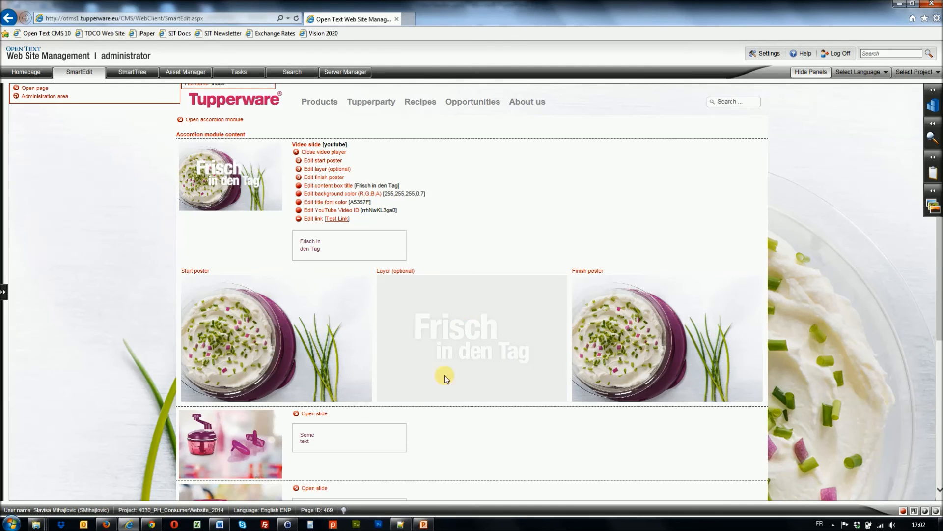
# Switch to Firefox, open the Tupperware Relaunch 2014 template from files2.tupperware.eu in a new tab, and expand its "Frisch in den Tag" video slide.
pyautogui.click(106, 523)
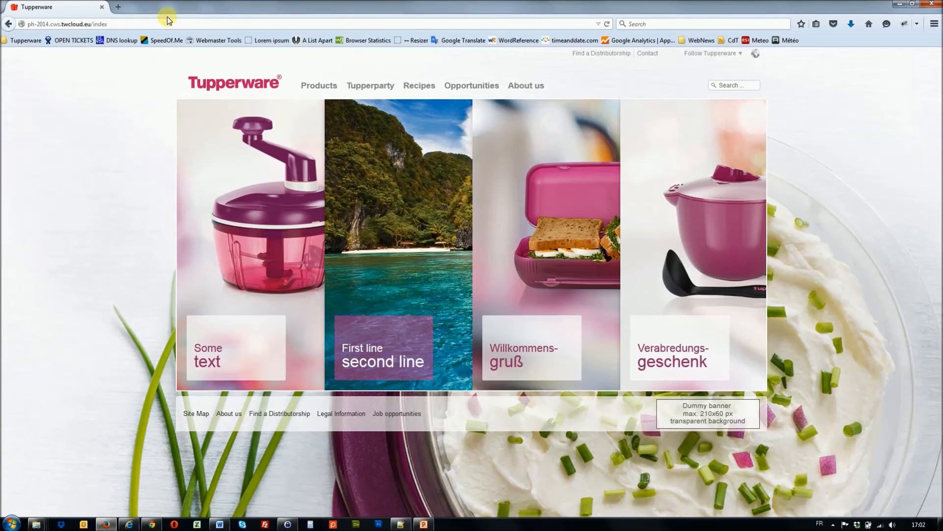
pyautogui.click(118, 7)
pyautogui.write('files2.tupperware.eu/')
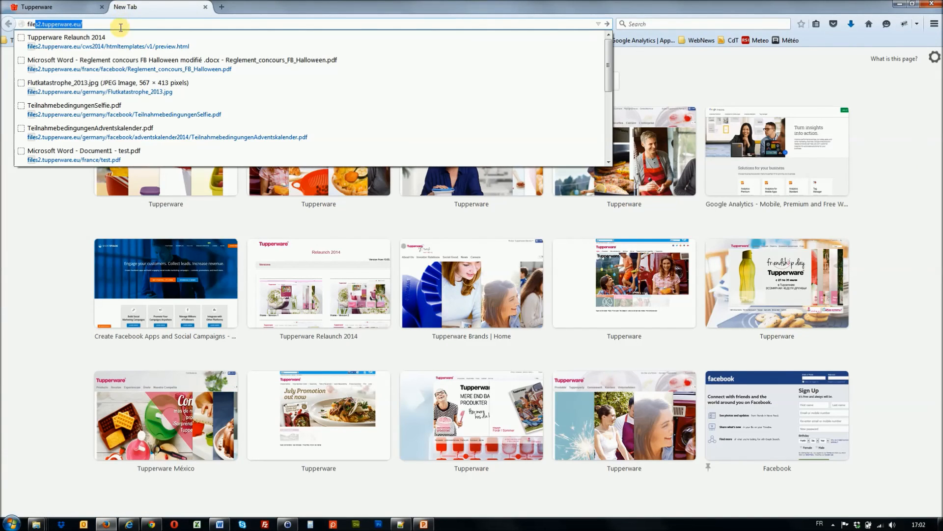
pyautogui.click(120, 45)
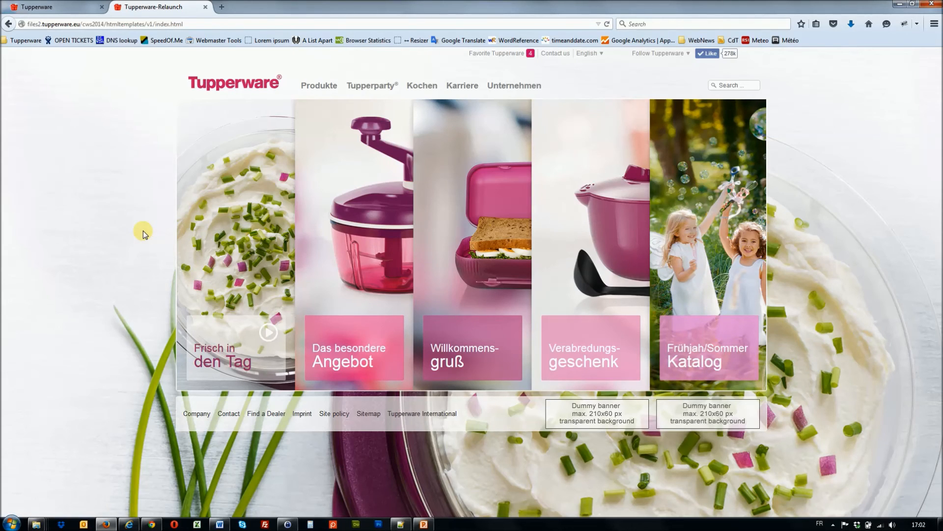
pyautogui.moveTo(236, 238)
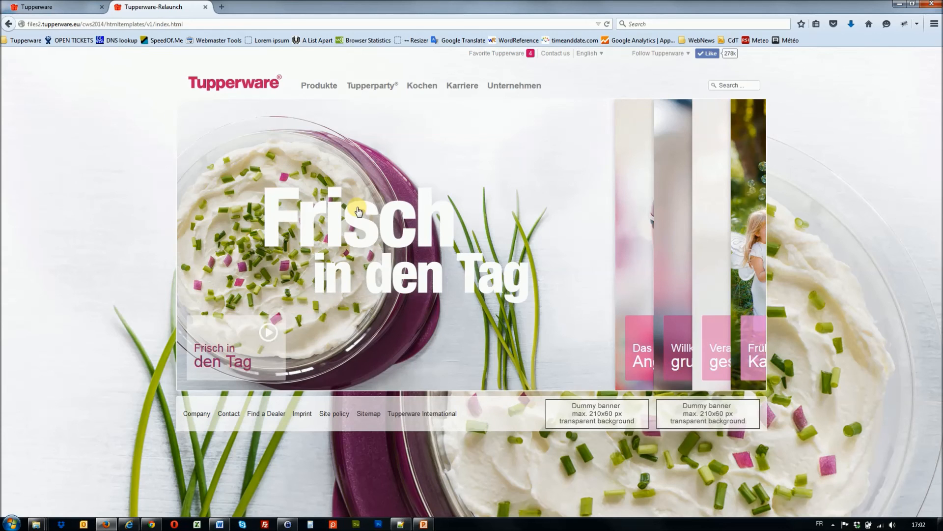
# Play the template's "Frisch in den Tag" slide, return to the CMS in Internet Explorer, and examine the video slide's optional layer and finish poster.
pyautogui.click(357, 210)
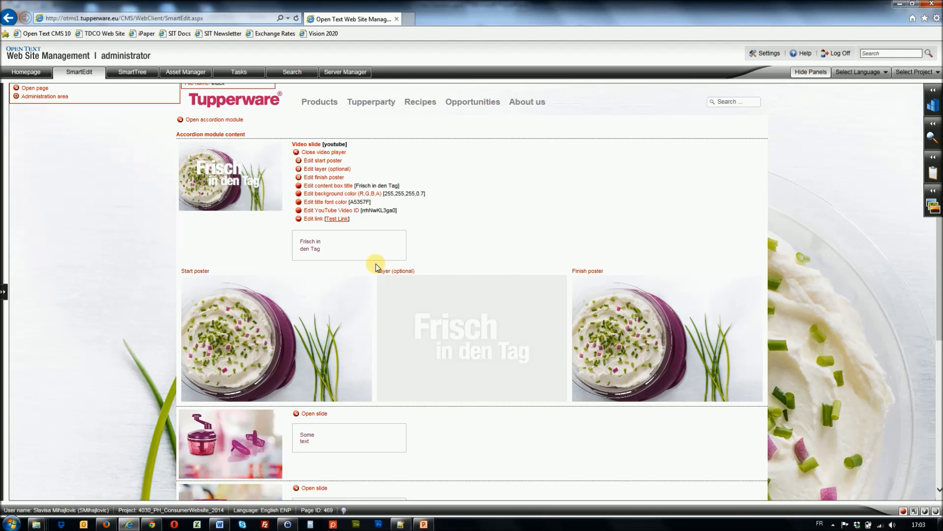
pyautogui.moveTo(304, 160); pyautogui.dragTo(350, 168)
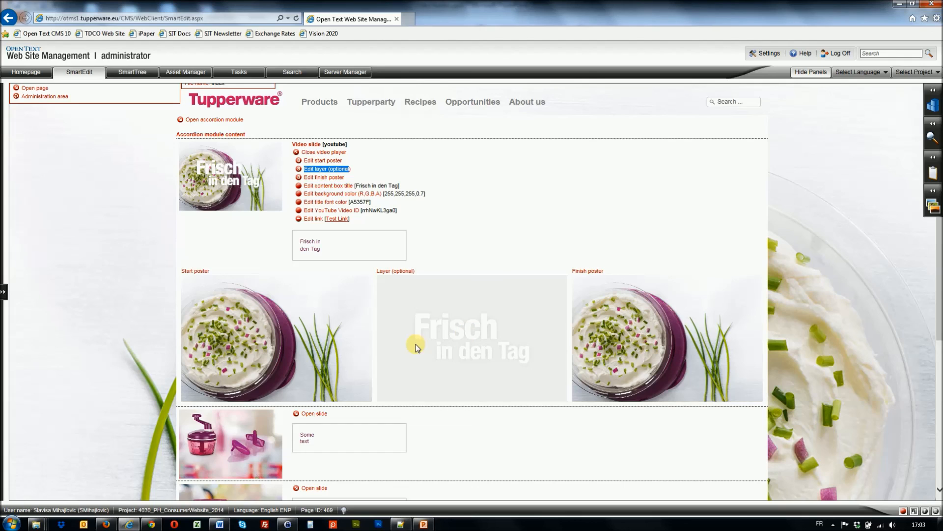
pyautogui.moveTo(304, 177); pyautogui.dragTo(345, 177)
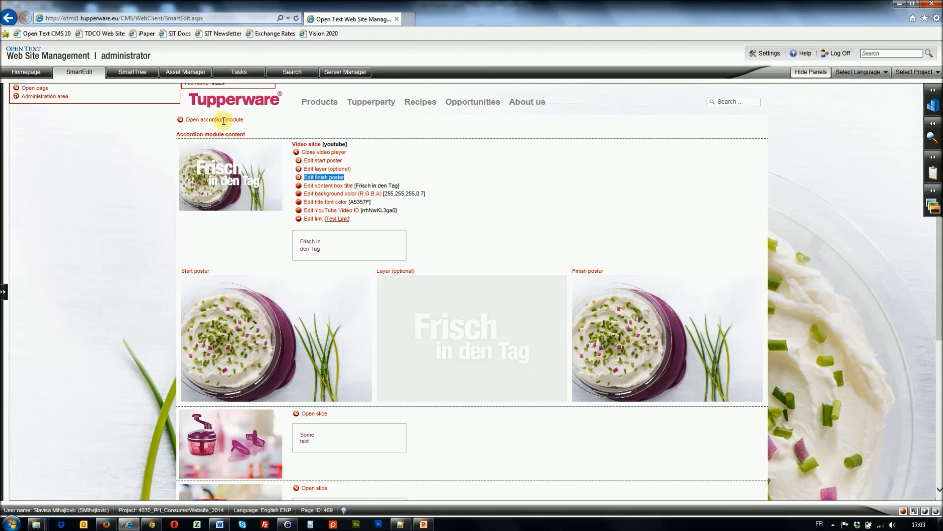
# Submit the "Hosting tips" page from the English ENP drafts in the task list to the workflow.
pyautogui.click(237, 76)
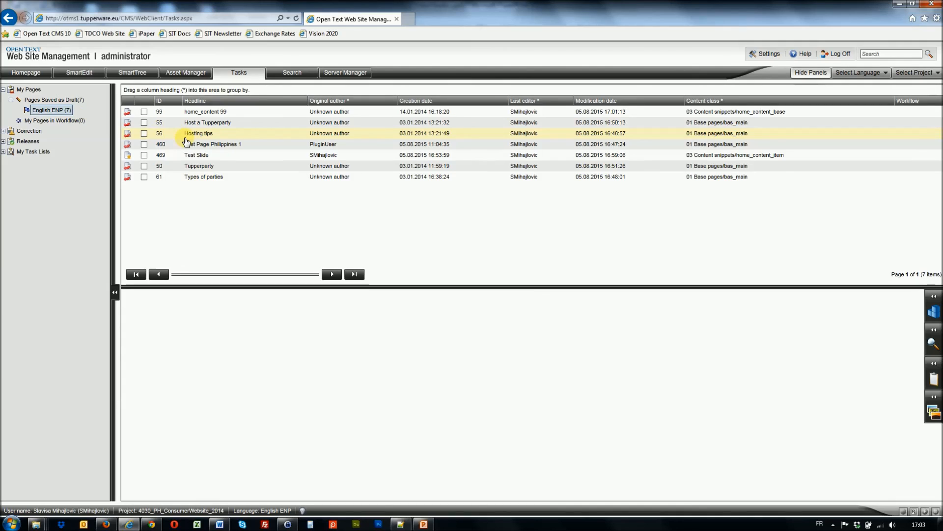
pyautogui.rightClick(185, 138)
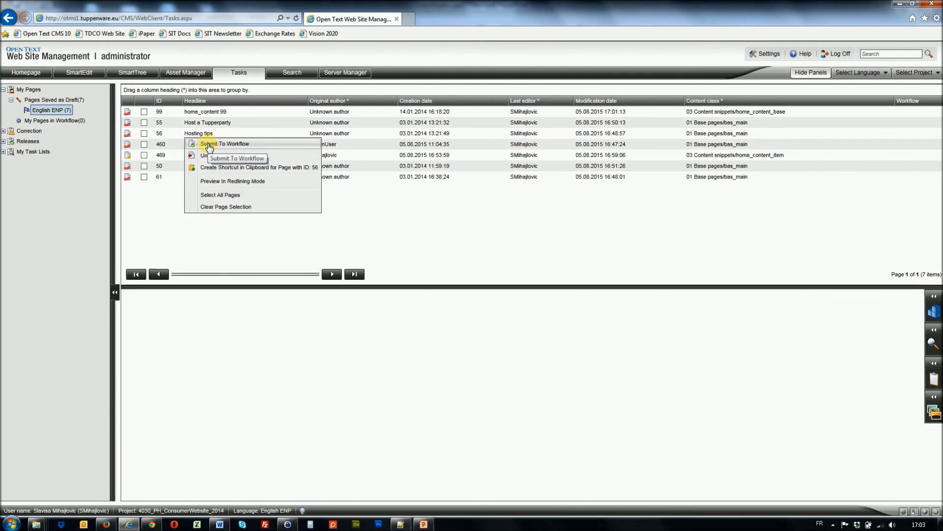
pyautogui.click(208, 145)
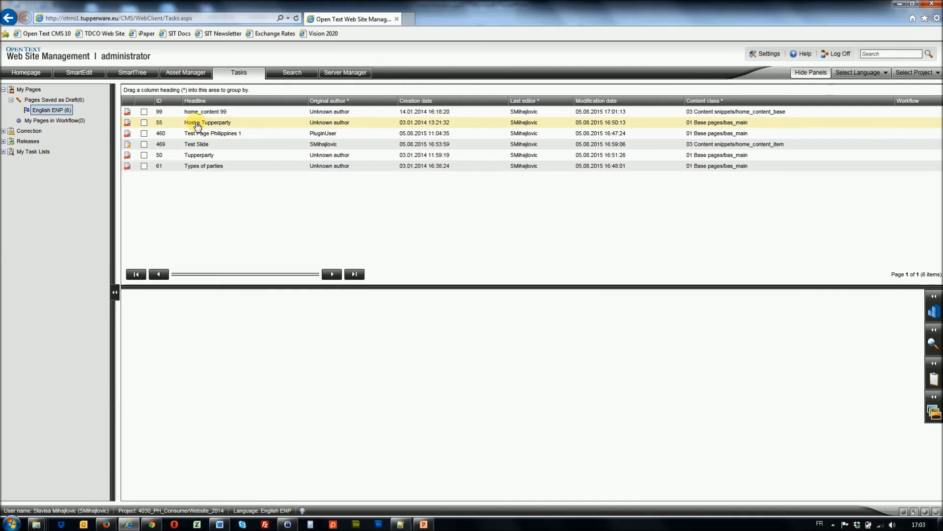
# Select all remaining English ENP draft pages and submit them together to the workflow.
pyautogui.rightClick(197, 126)
pyautogui.click(227, 178)
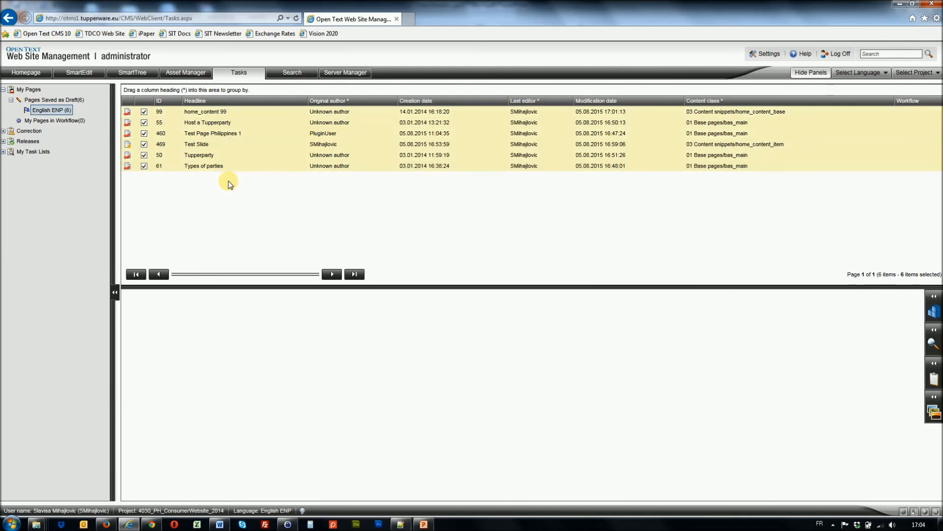
pyautogui.rightClick(232, 134)
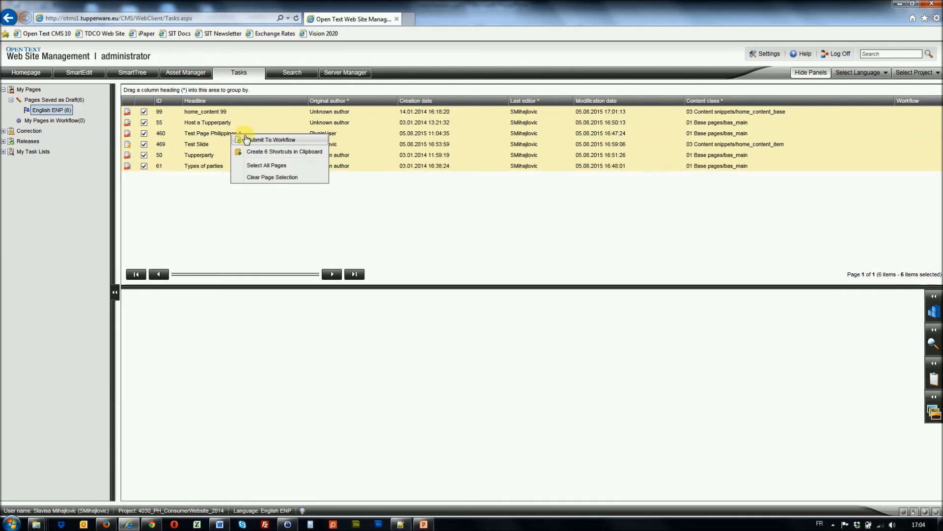
pyautogui.click(247, 139)
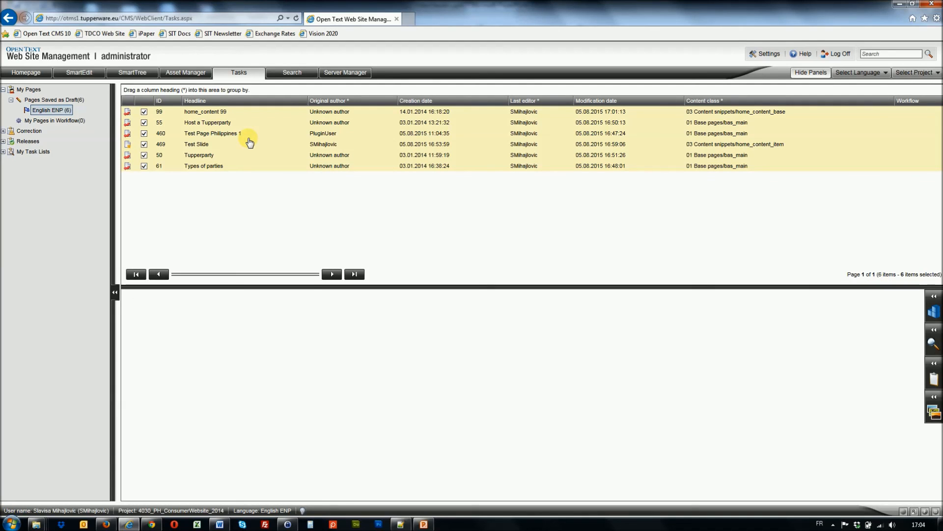